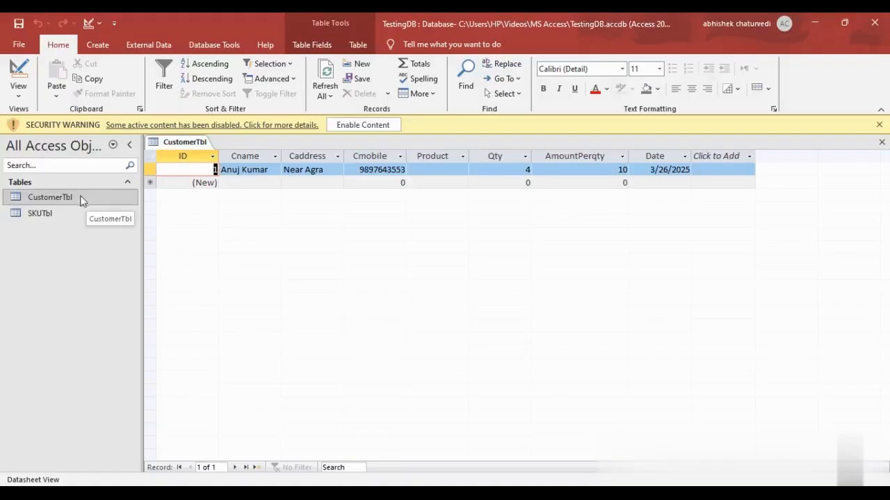
- Open the SKUTbl table in Design View
left_click(62, 214)
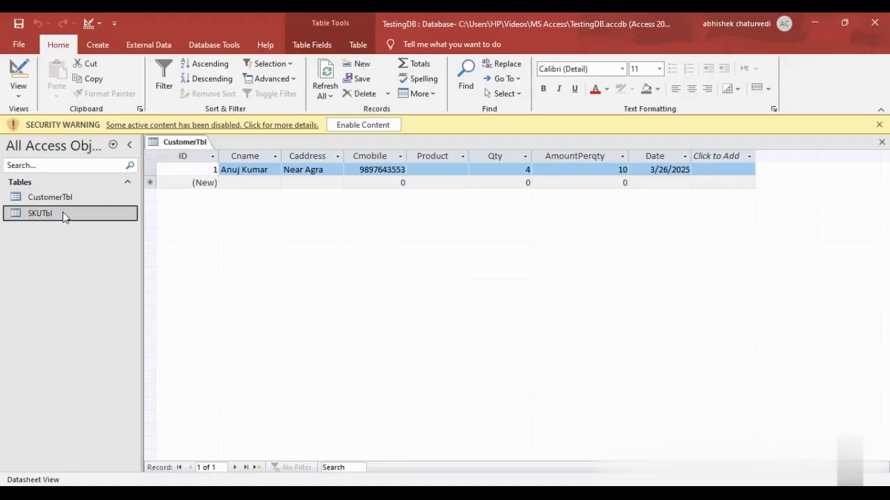
right_click(63, 215)
left_click(104, 236)
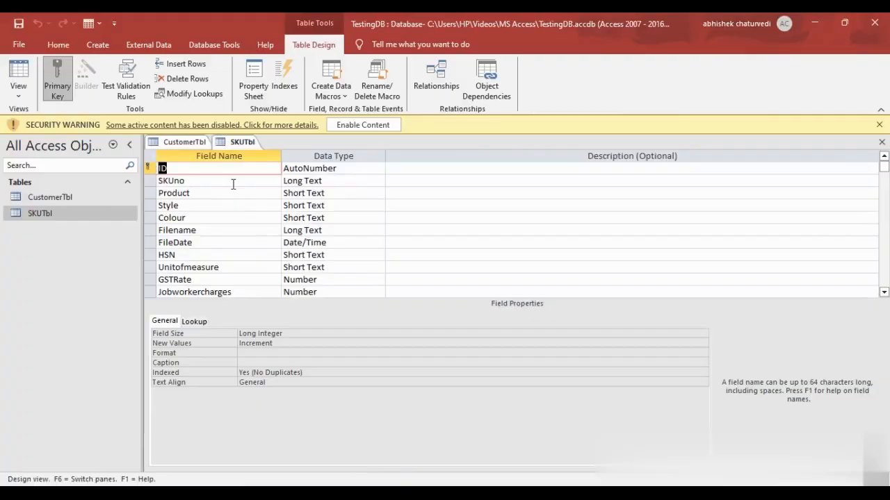
- Enter "STock Keep Unit" as the description of the SKUno field
left_click(234, 184)
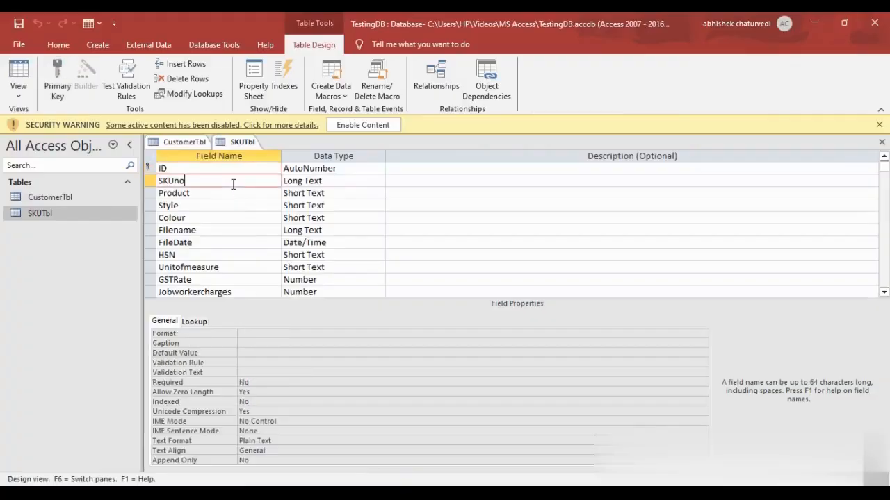
left_click(404, 180)
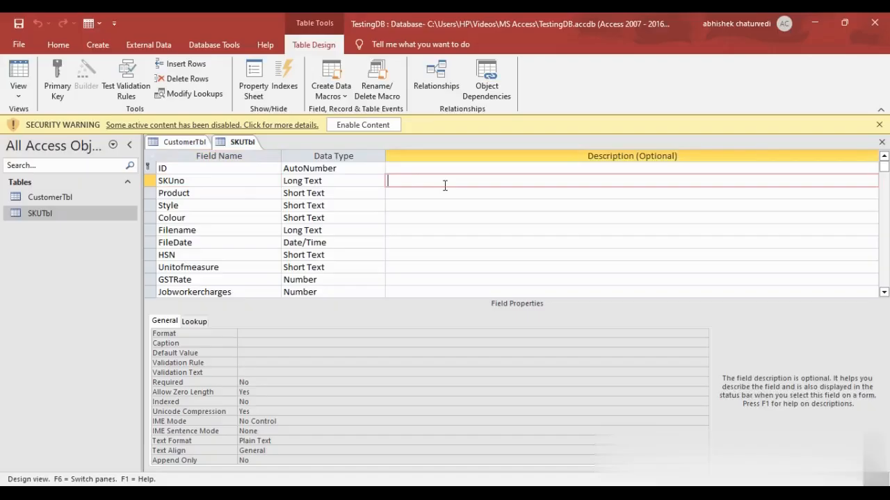
type("STock Keep Unit")
key("Down")
key("Up")
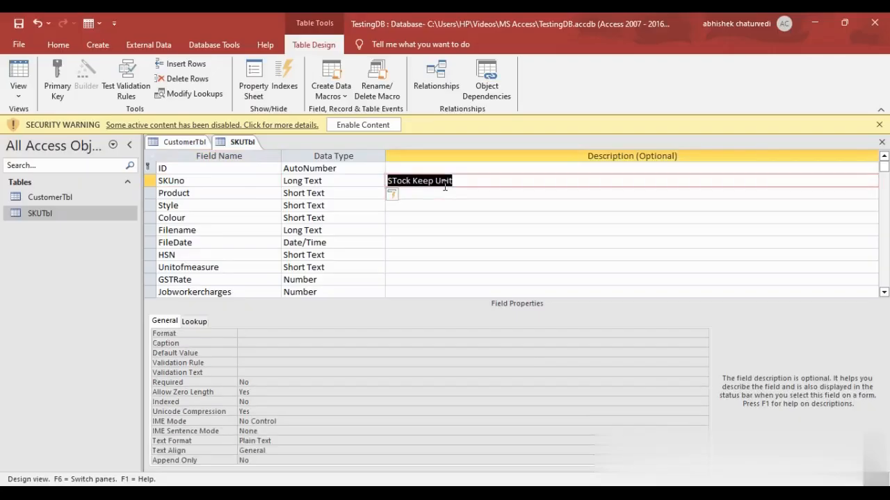
left_click(419, 193)
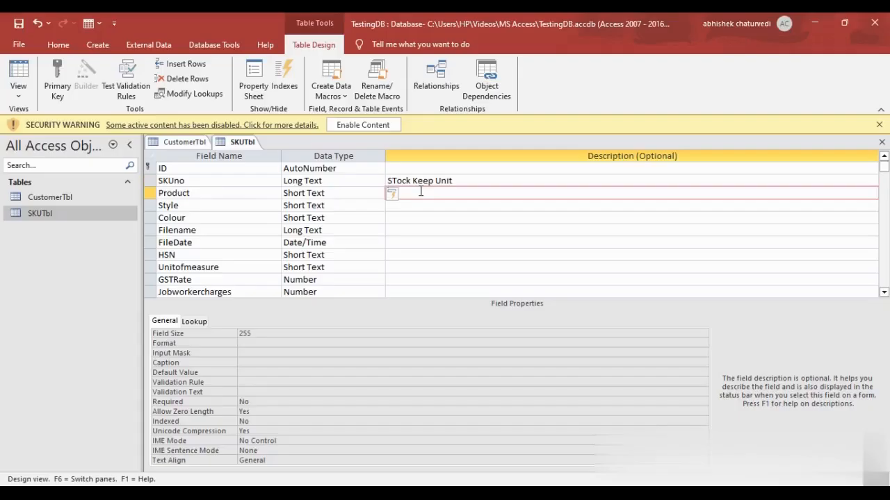
left_click(407, 182)
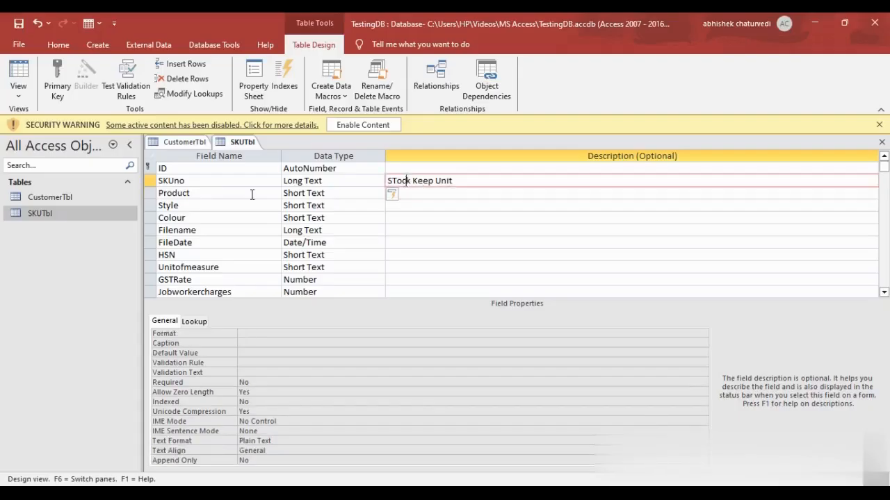
- Switch to the tbl-SKU.xlsx workbook in Excel and go to the start of the tbl_SKU sheet
left_click(195, 193)
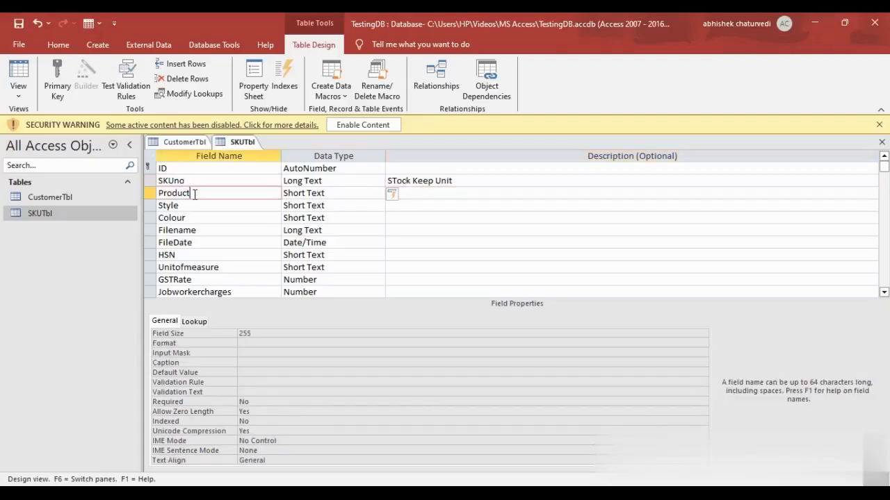
left_click(194, 207)
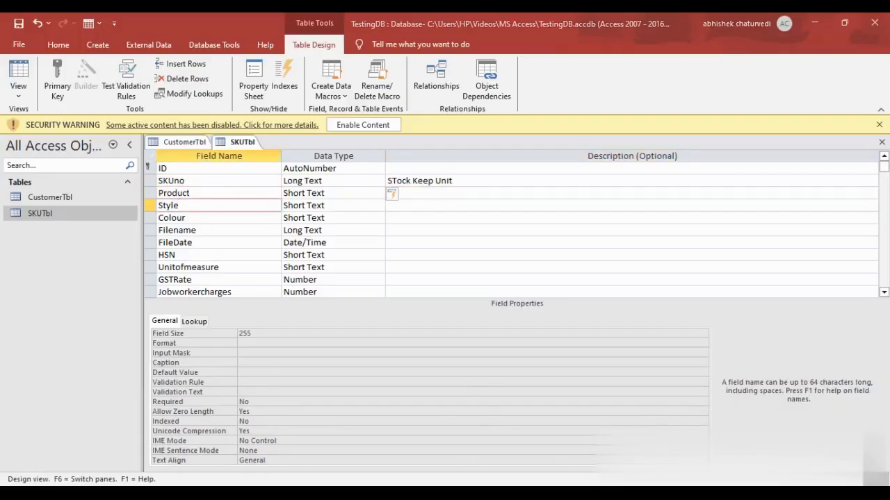
key("alt+Tab")
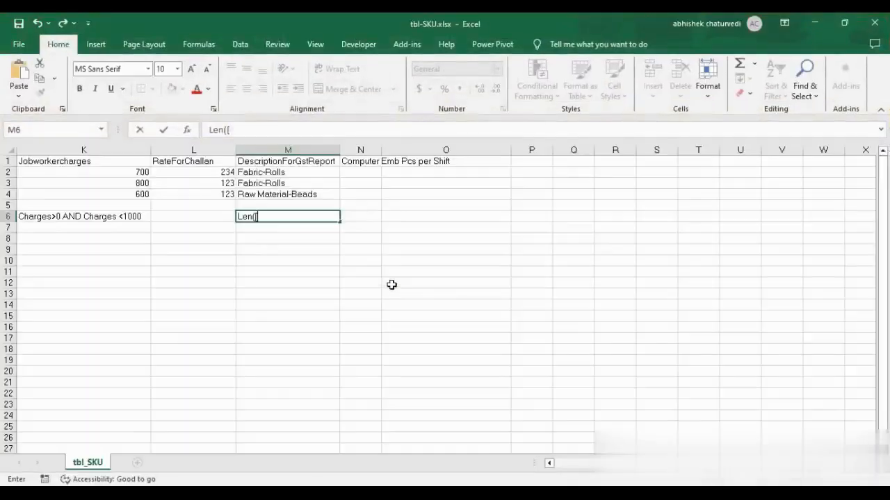
left_click(161, 162)
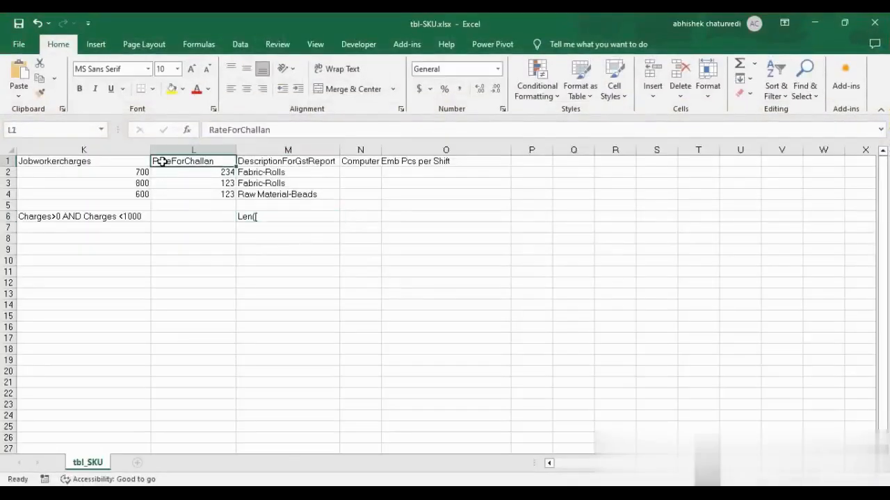
double_click(161, 161)
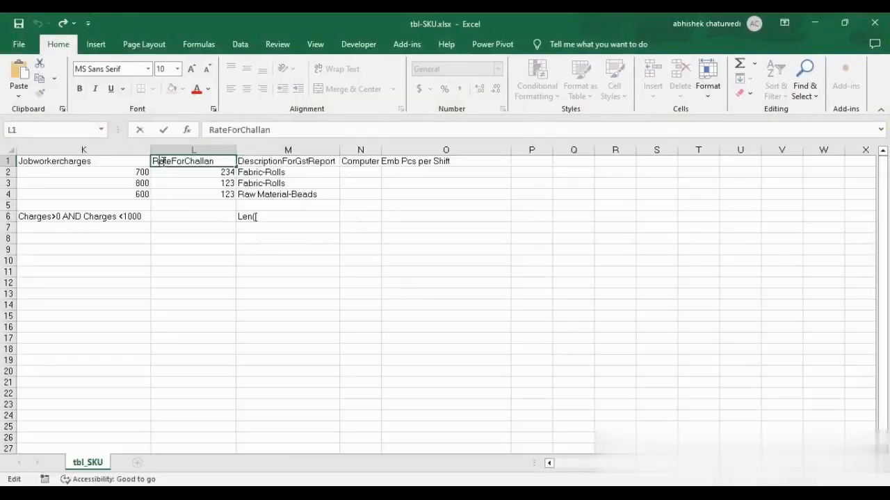
left_click(122, 160)
key("ctrl+Home")
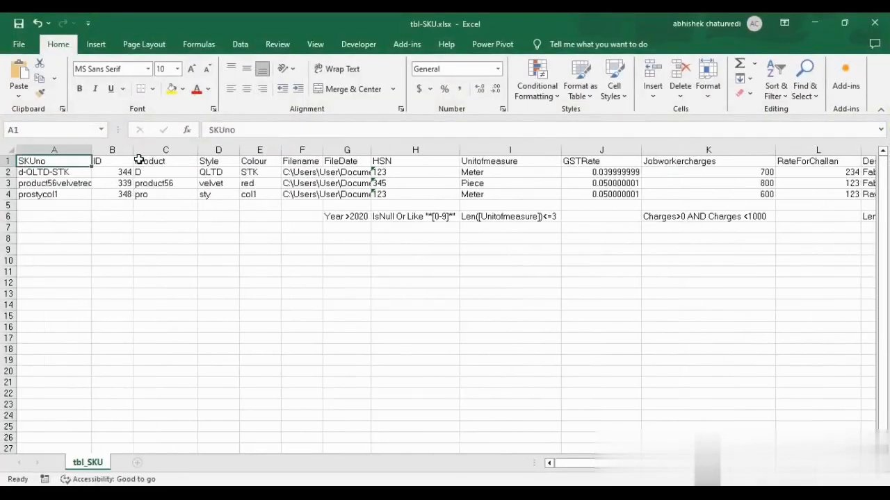
- Examine the sample SKUno, ID, Product and Style values in rows 2 to 4 of the tbl_SKU sheet
left_click(59, 172)
left_click(64, 183)
left_click(64, 195)
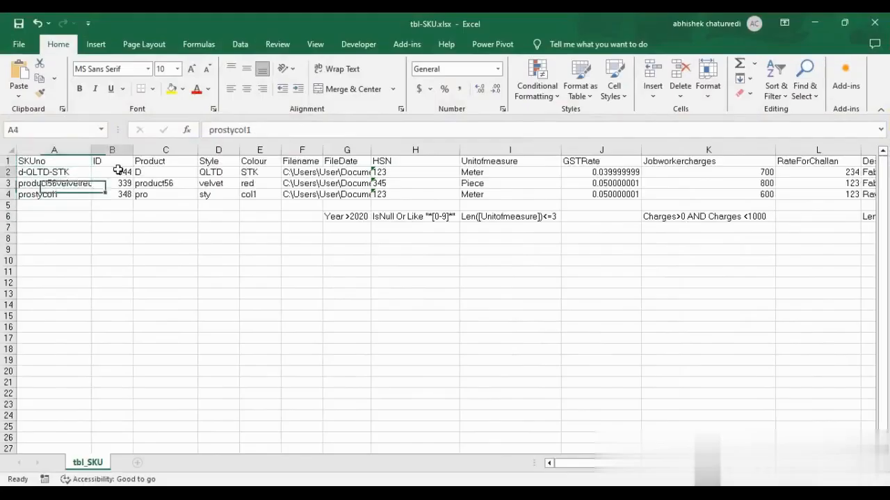
left_click(118, 185)
left_click(120, 193)
left_click(155, 193)
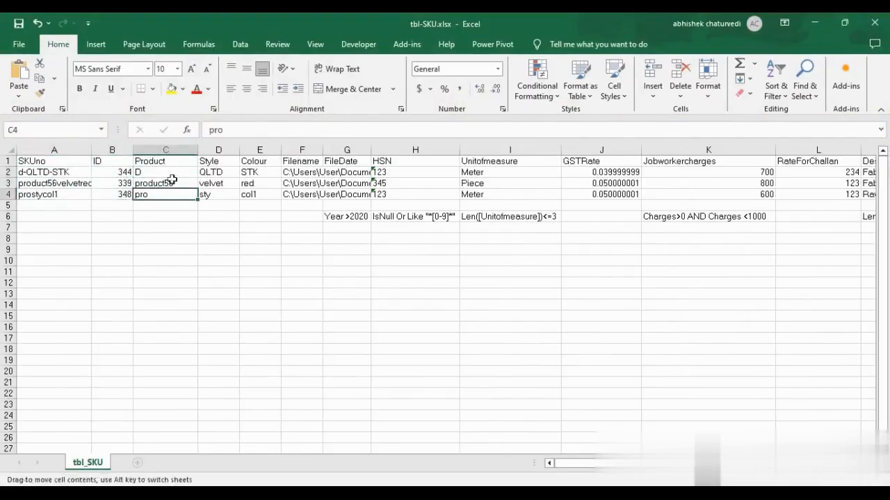
left_click(211, 174)
left_click(215, 185)
left_click(212, 196)
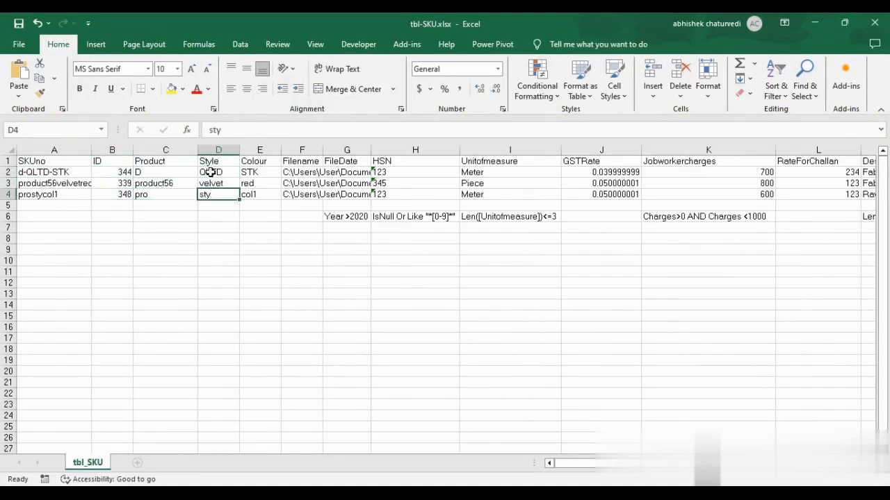
left_click(127, 175)
left_click(121, 183)
left_click(122, 195)
left_click(124, 173)
left_click(120, 194)
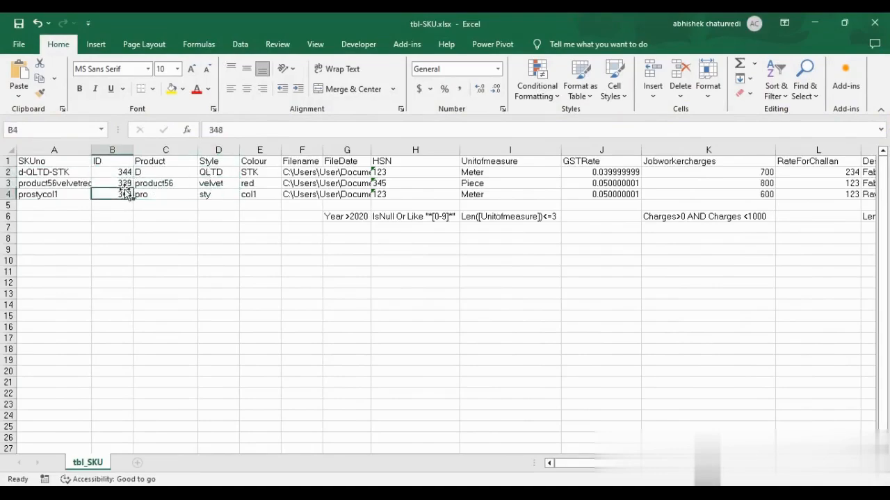
left_click(123, 183)
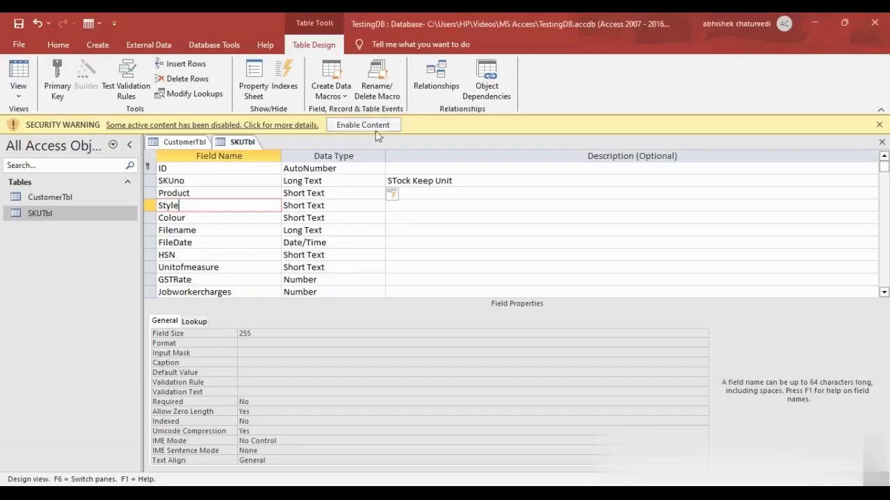
- Check the ID field of SKUTbl in Access and the Style column of the tbl-SKU workbook in Excel
left_click(225, 167)
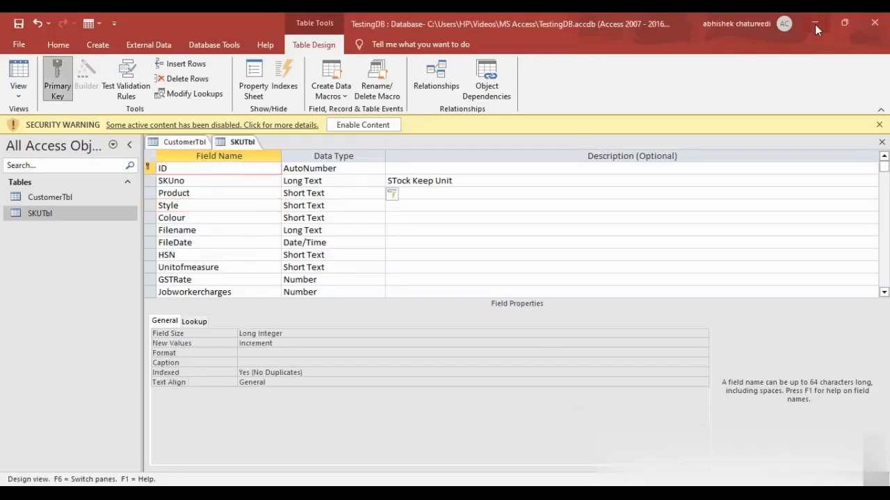
left_click(815, 24)
left_click(212, 171)
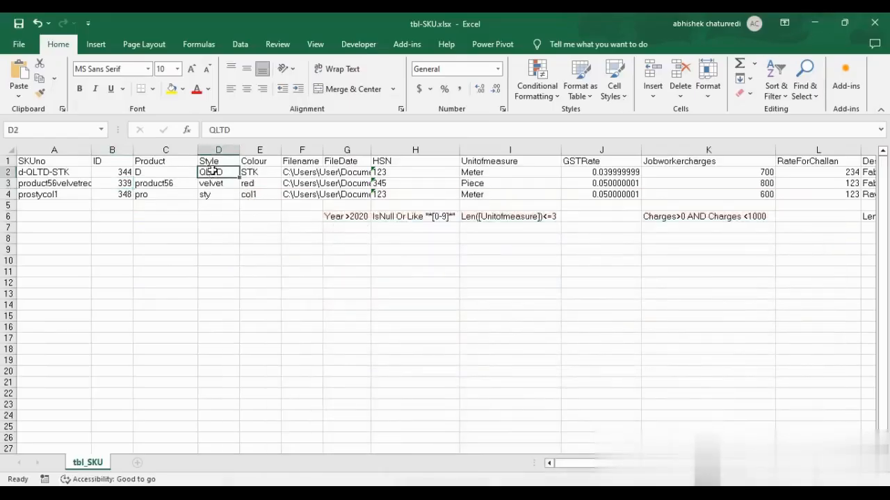
left_click(212, 161)
left_click(213, 172)
left_click(815, 23)
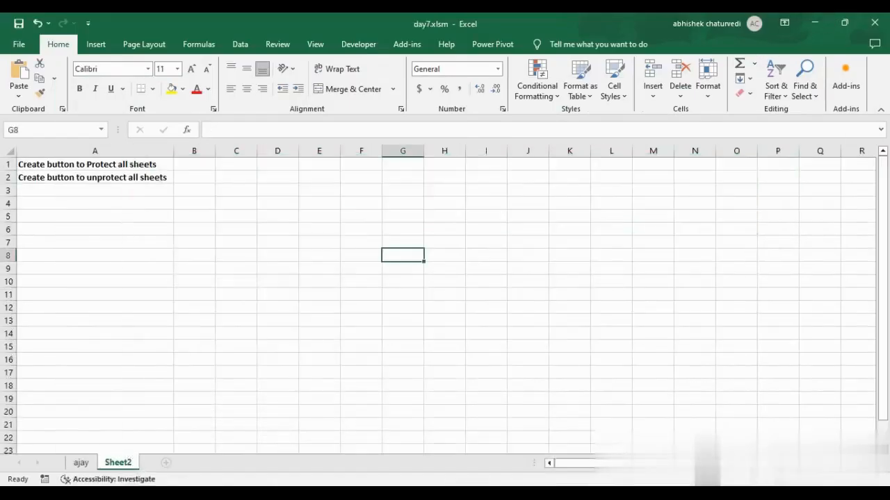
- Return to Access and choose Combo Box as the lookup display control for the Style field
left_click(422, 486)
left_click(191, 205)
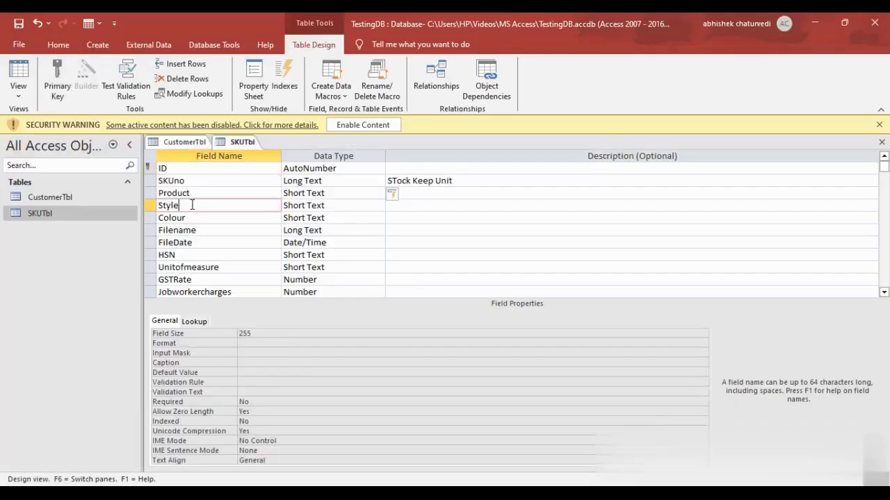
left_click(290, 209)
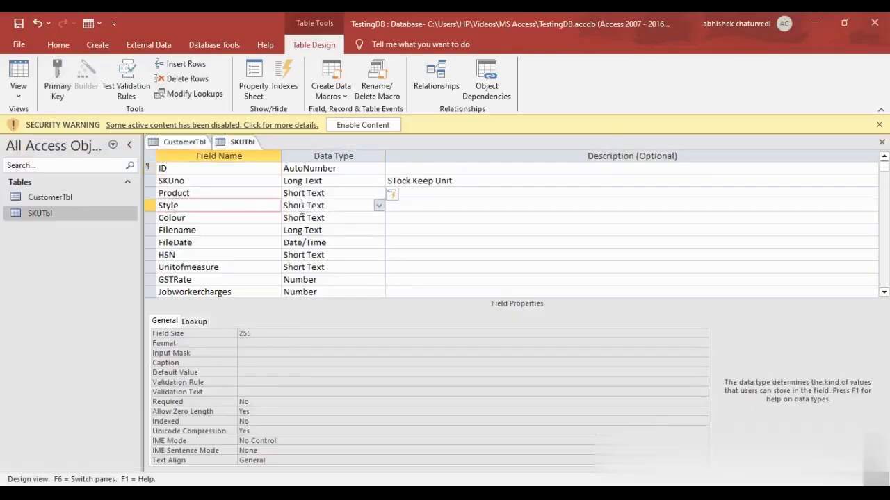
left_click(232, 211)
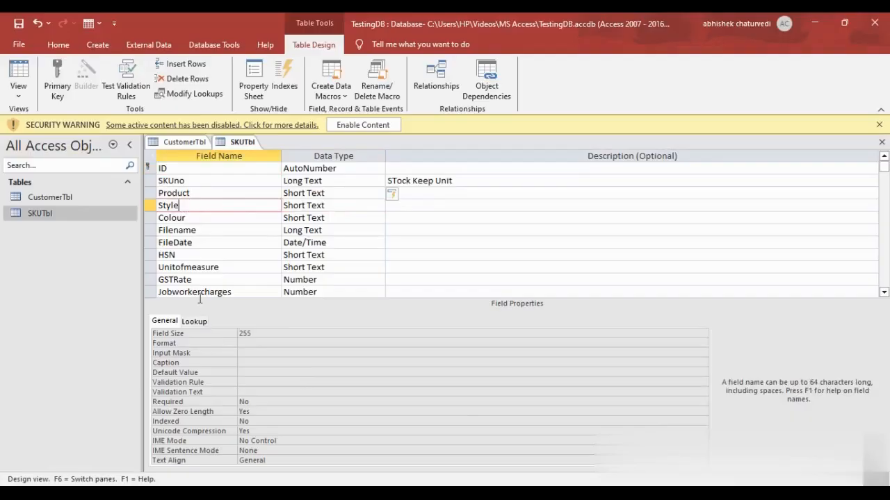
left_click(195, 322)
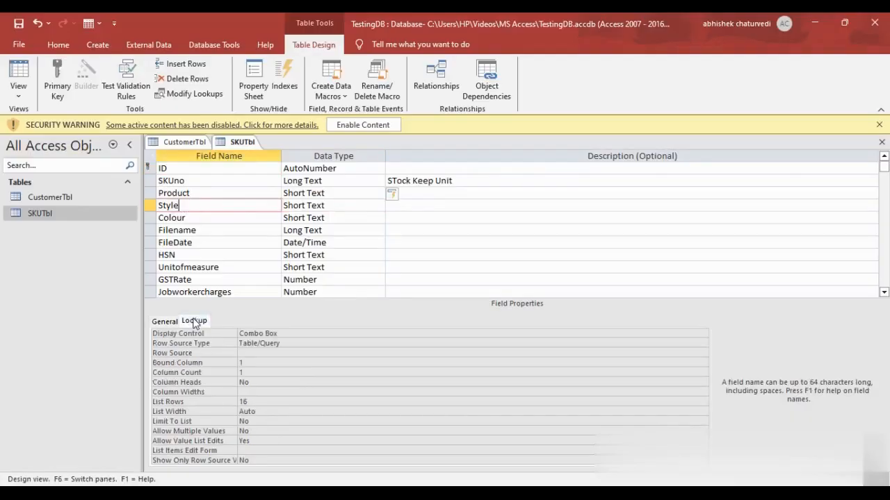
left_click(278, 334)
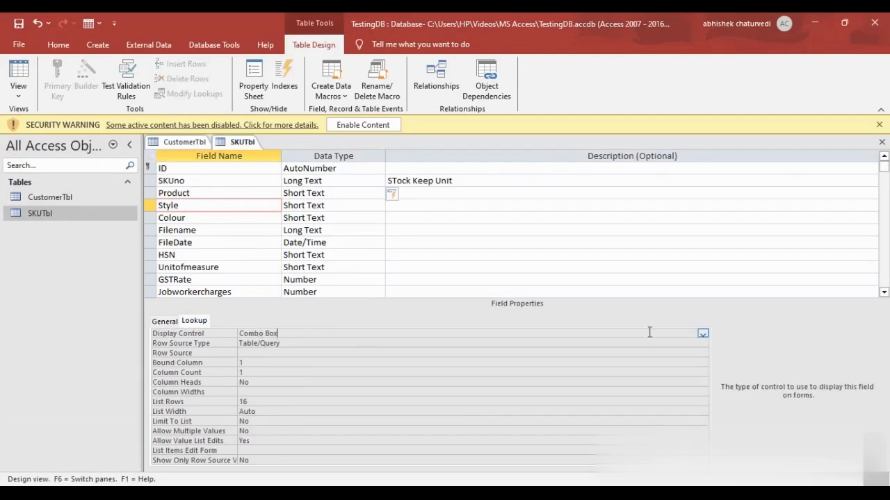
left_click(703, 333)
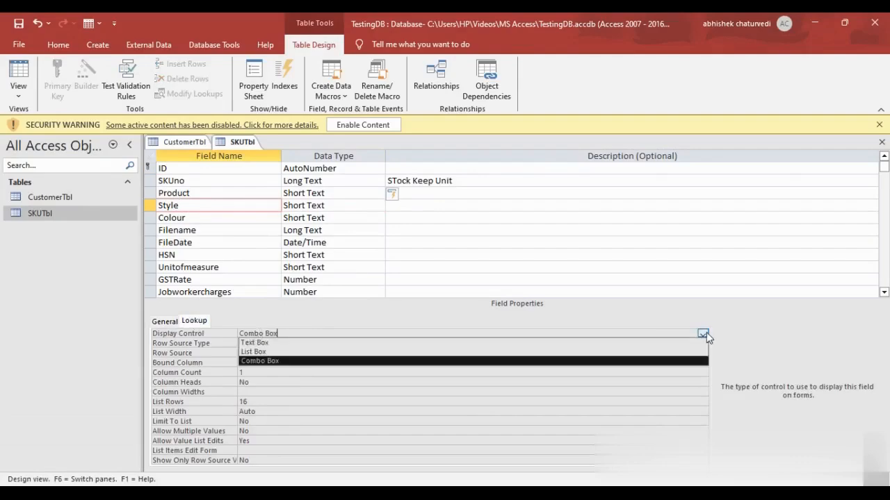
left_click(256, 360)
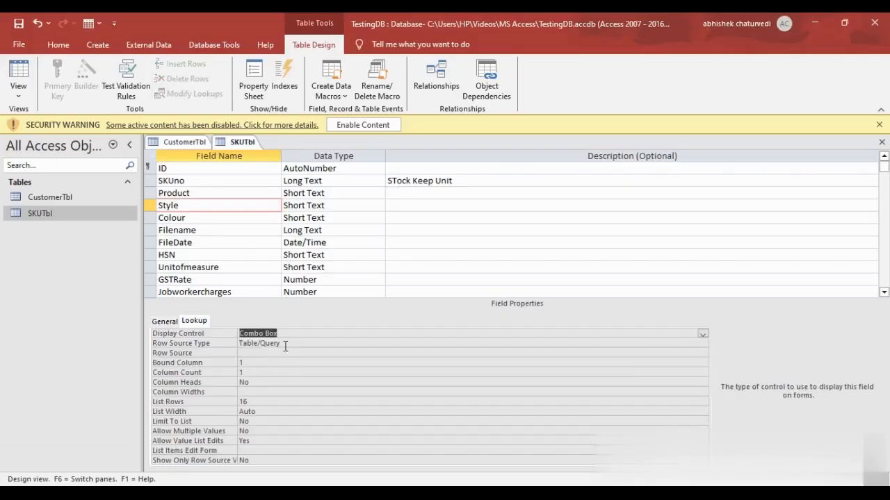
- Set the Style field's row source type to Value List
left_click(283, 344)
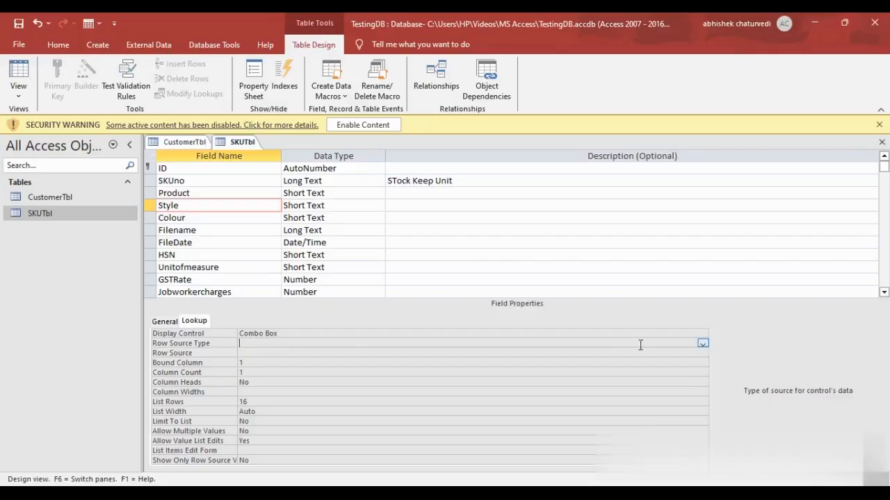
left_click(703, 343)
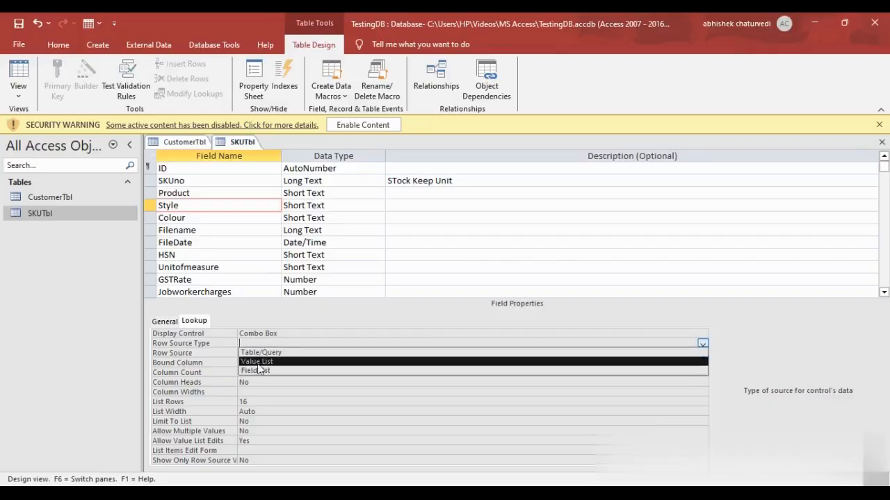
left_click(257, 363)
left_click(255, 354)
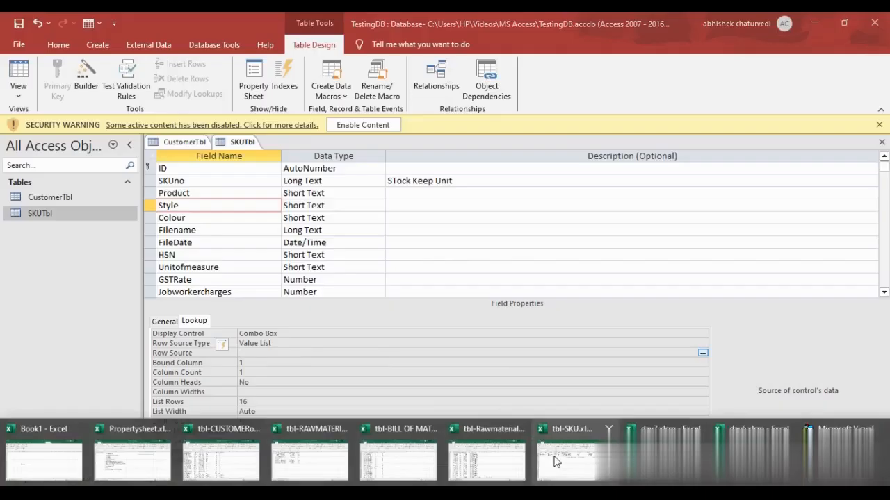
- Look up the first two Style values in the tbl-SKU.xlsx workbook in Excel
left_click(647, 467)
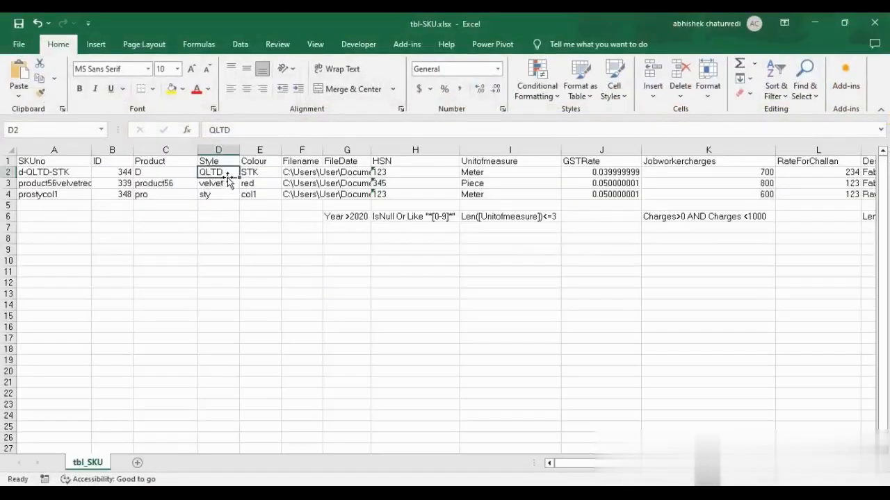
left_click(224, 183)
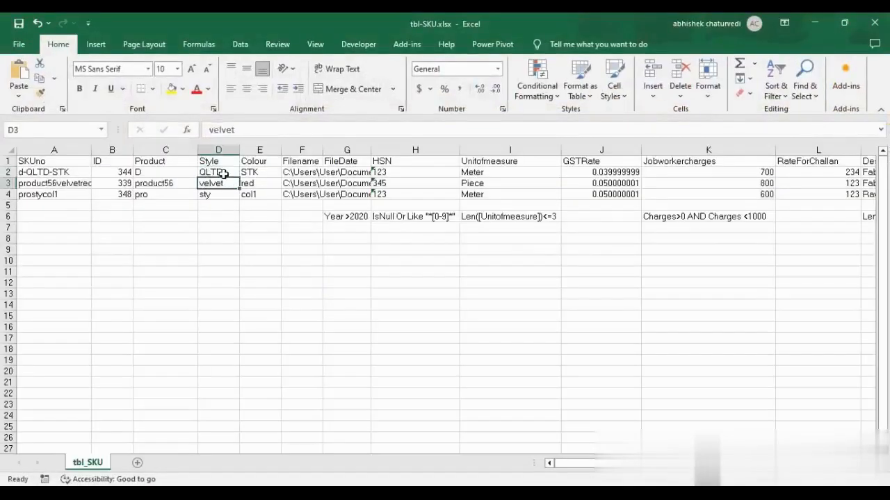
left_click(221, 173)
left_click(820, 23)
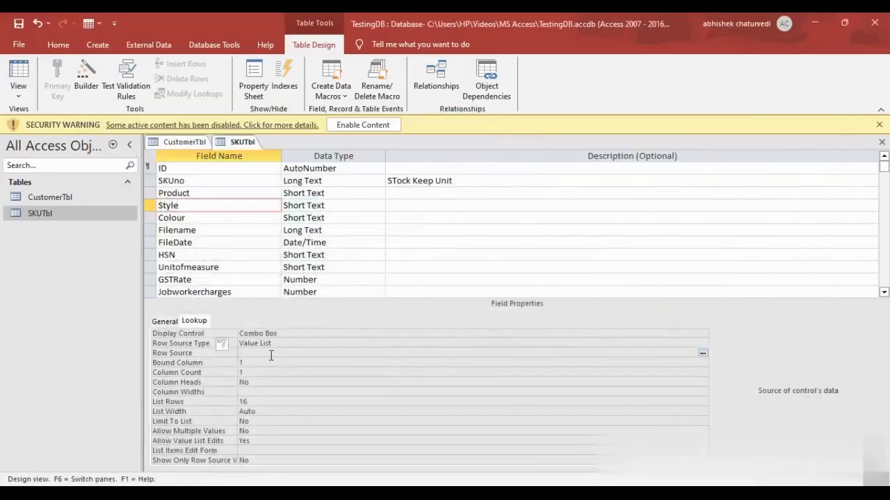
- In Access, set the Style field's row source to the values QLTD;VELVET
type("QLTD,VELVET")
left_click(258, 362)
left_click(293, 352)
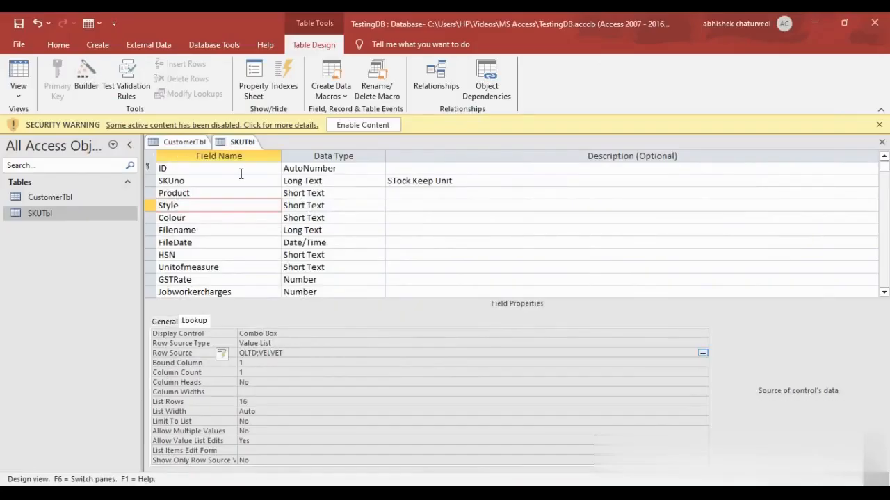
- Choose Combo Box as the lookup display control for the Colour field
left_click(198, 219)
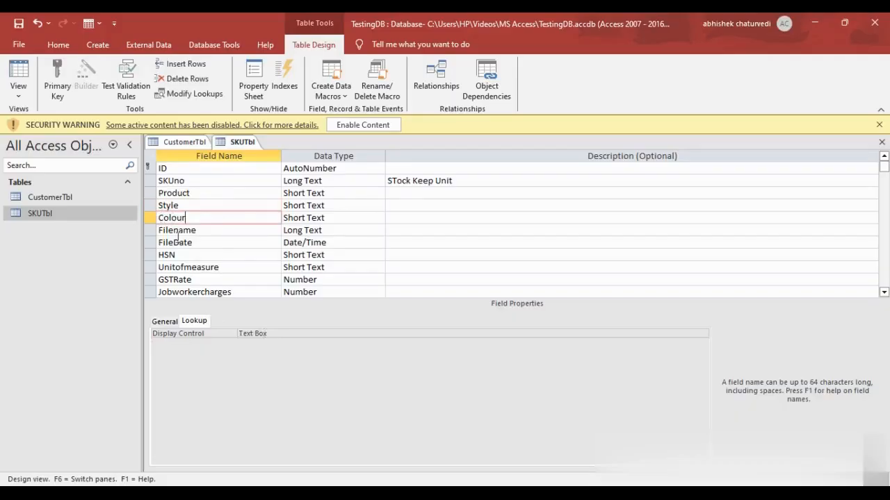
left_click(268, 333)
left_click(702, 334)
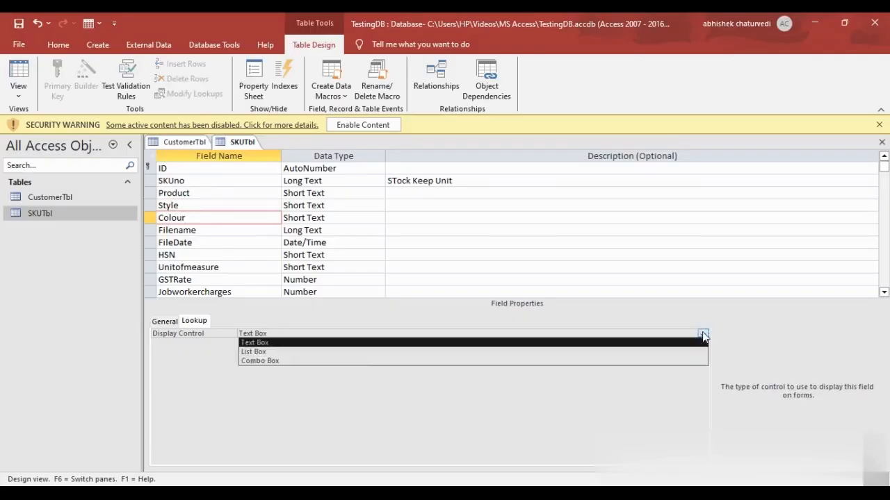
left_click(309, 361)
- Set the Colour field's row source type to Value List with the values RED;GREEN;BLUE
left_click(360, 345)
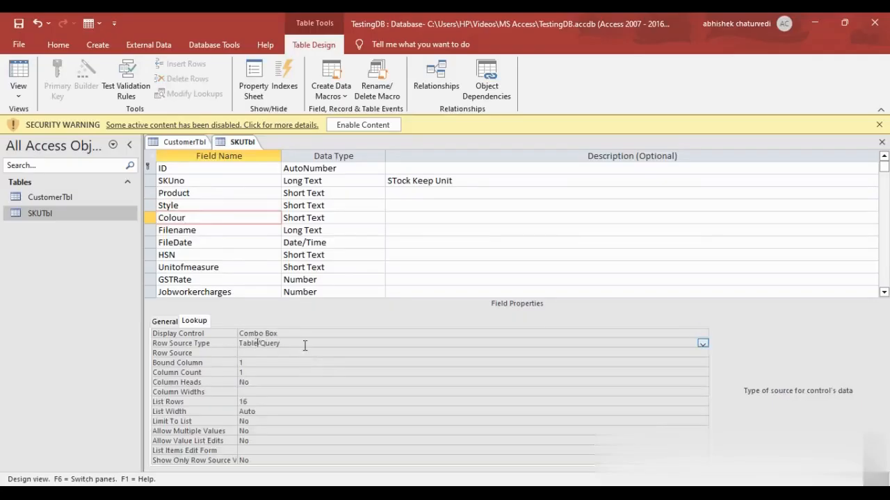
left_click(702, 344)
left_click(261, 363)
left_click(265, 354)
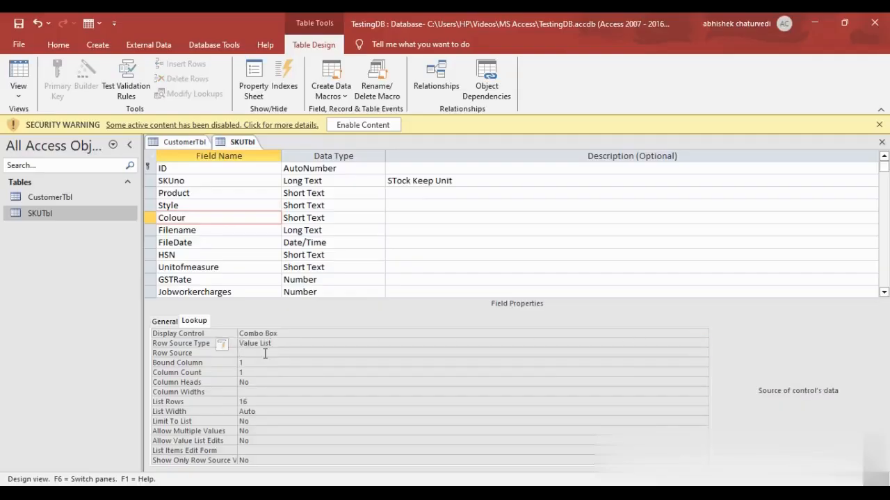
type("Re")
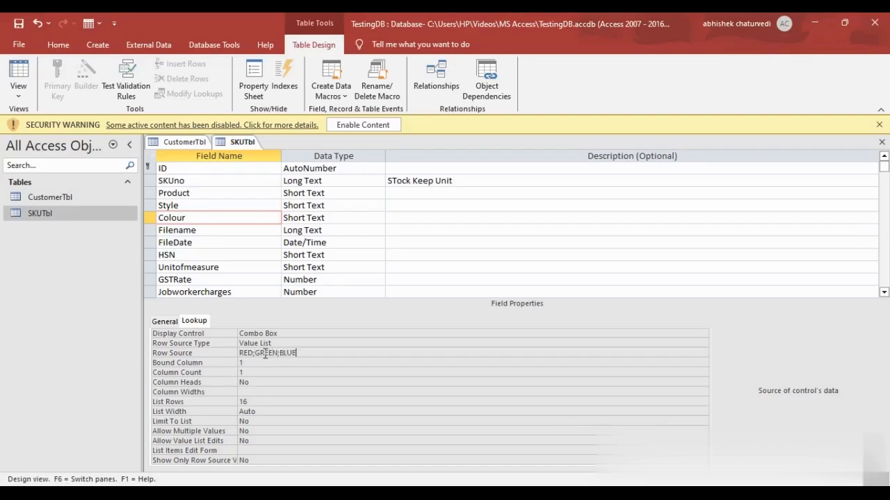
key("Return")
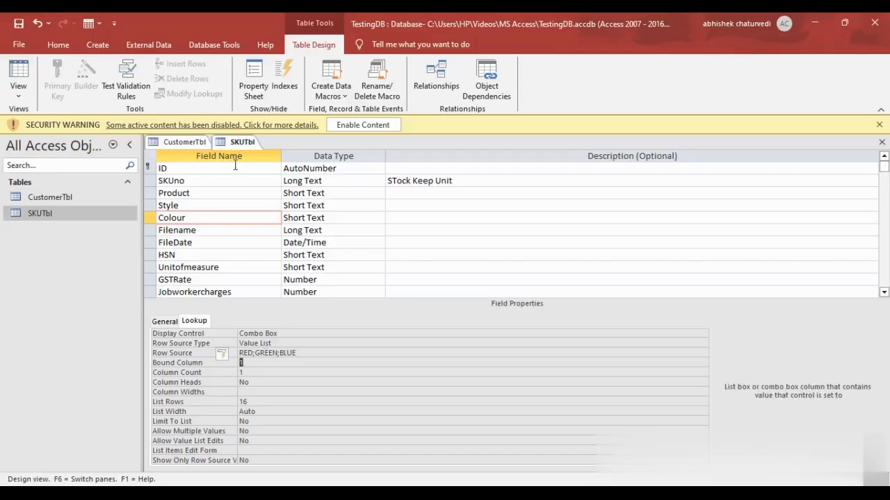
- Save the SKUTbl table with its new lookups and switch it to Datasheet View
right_click(231, 144)
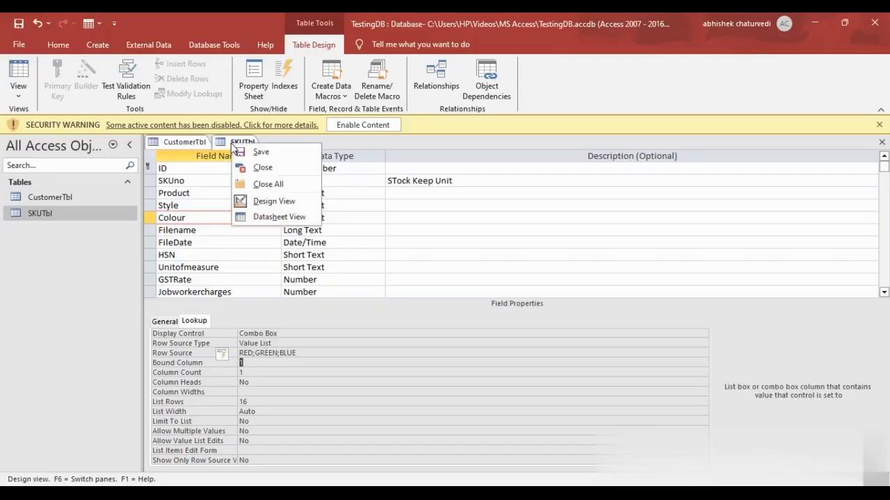
left_click(265, 216)
left_click(422, 295)
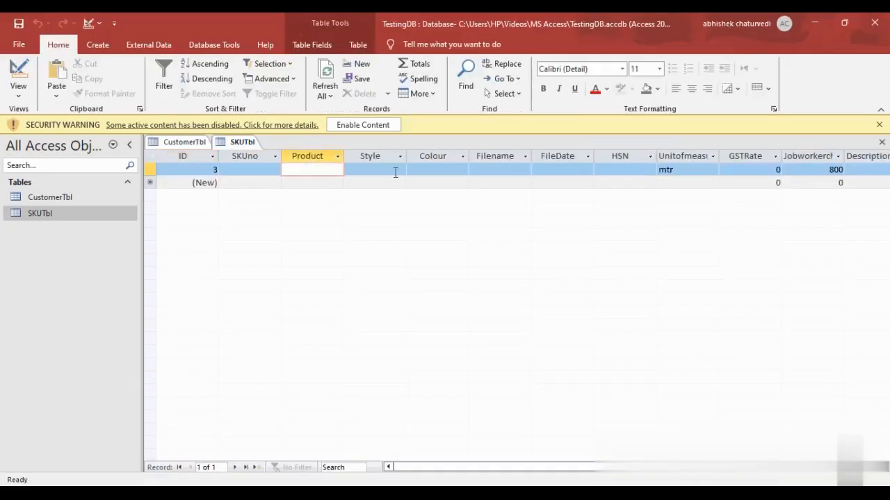
- Try both Style lookup options in the existing record, QLTD and VELVET, leaving VELVET selected
left_click(396, 171)
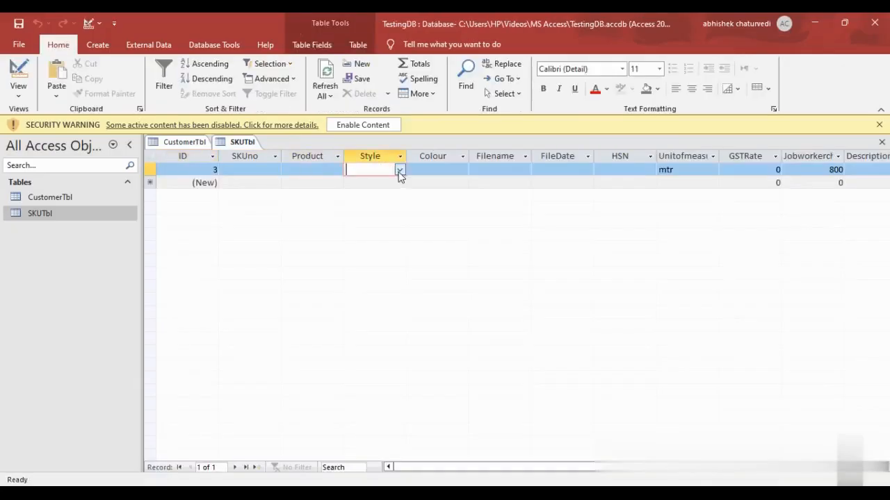
left_click(400, 171)
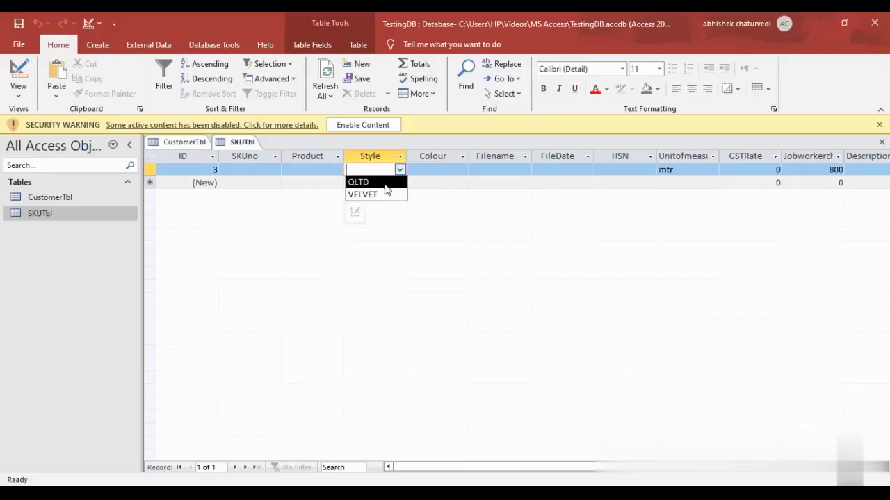
left_click(393, 196)
left_click(400, 171)
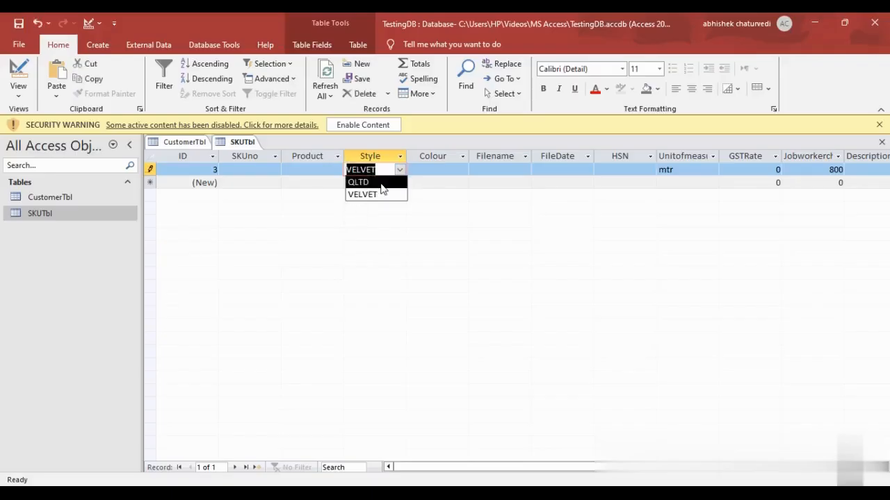
left_click(381, 183)
left_click(400, 171)
left_click(393, 196)
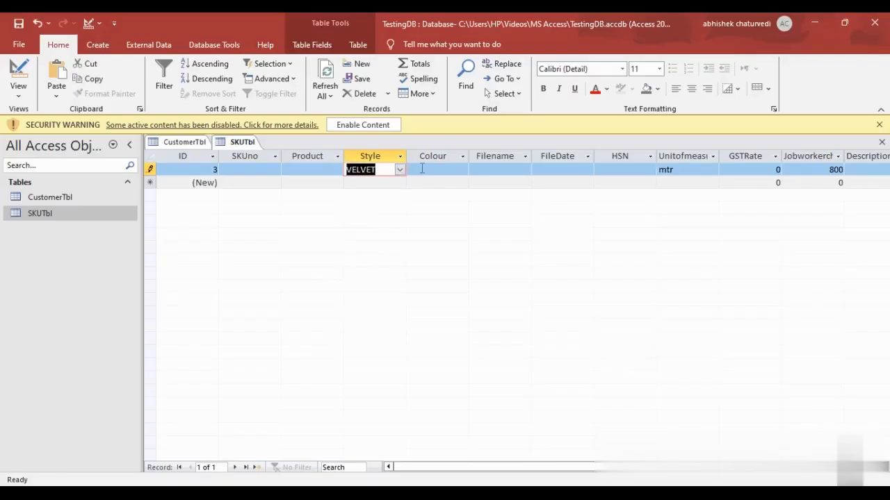
- Try the Colour lookup options in the same record, leaving BLUE selected
left_click(463, 170)
left_click(427, 182)
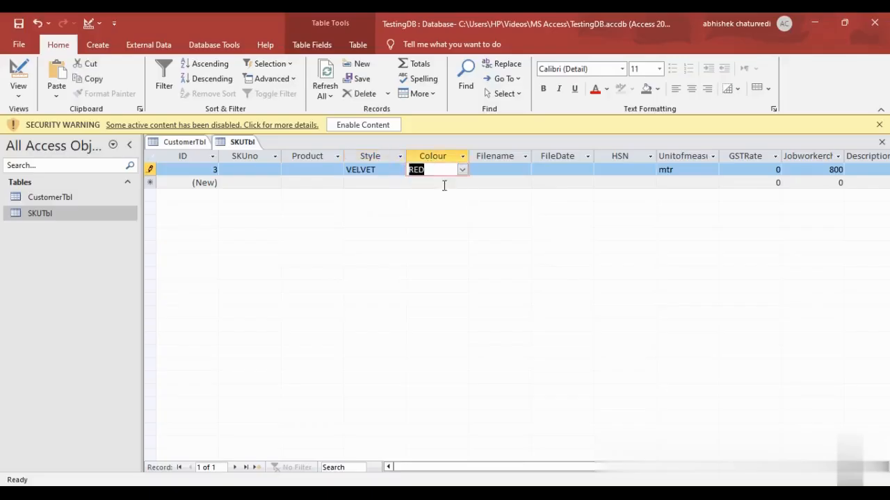
left_click(463, 170)
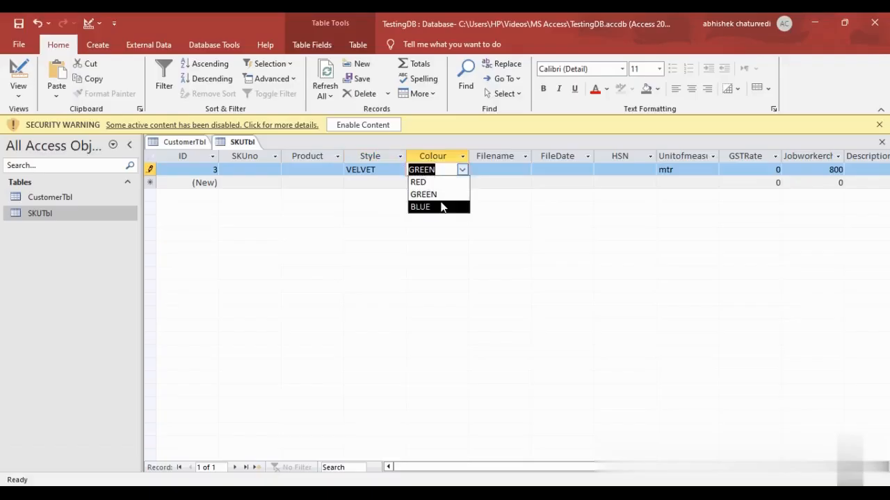
left_click(425, 207)
left_click(441, 174)
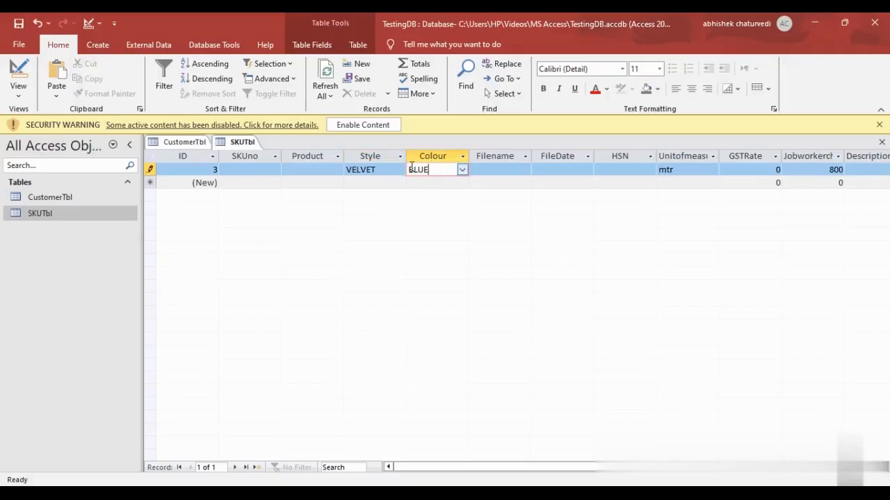
- Switch the SKUTbl table back to Design View
left_click(362, 168)
right_click(240, 142)
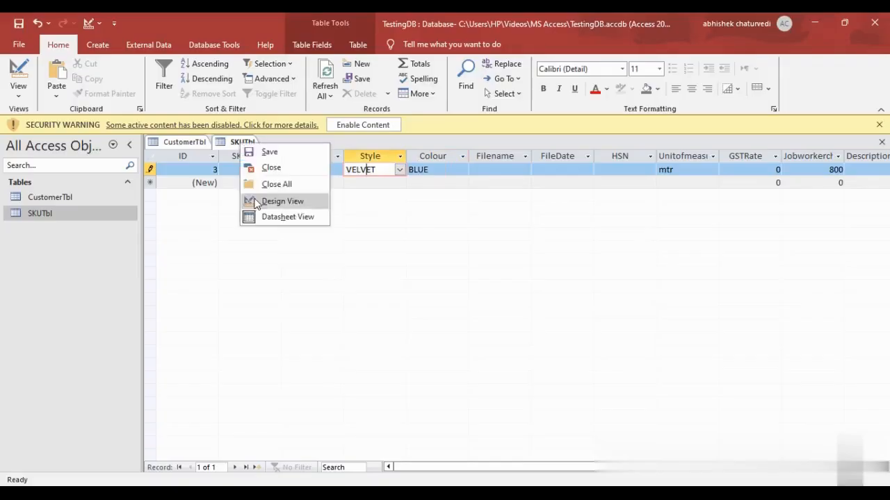
left_click(278, 201)
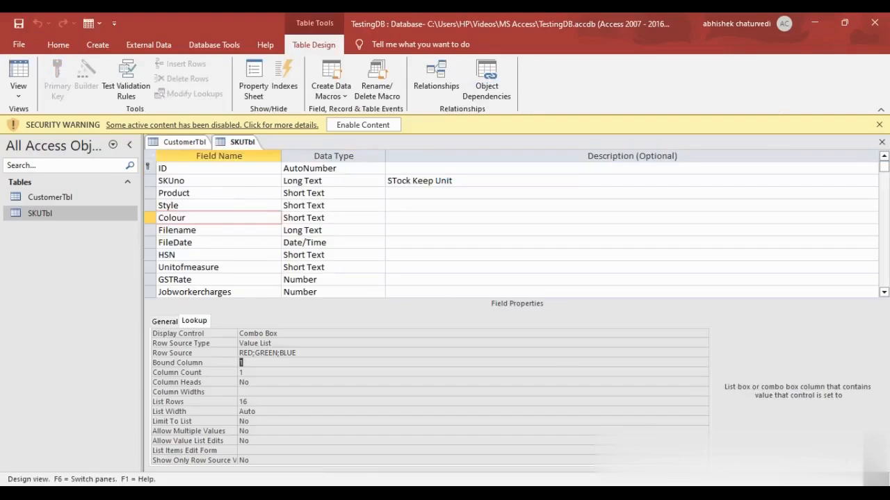
left_click(704, 495)
left_click(704, 495)
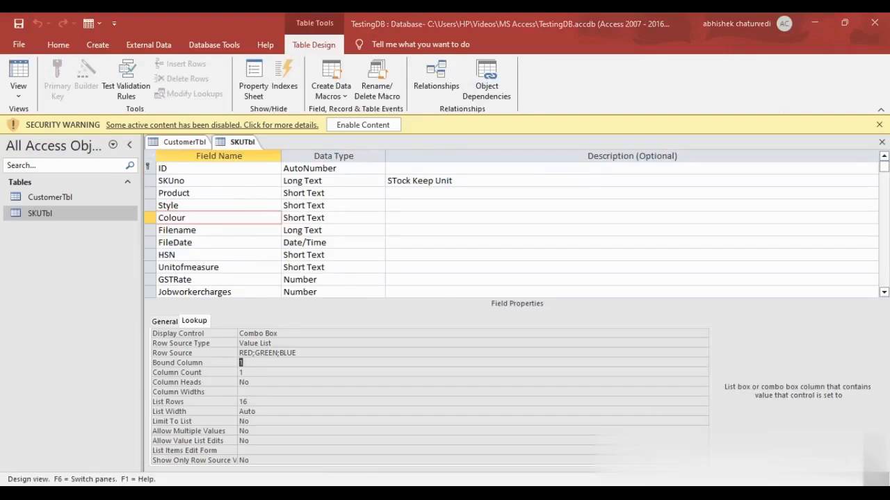
left_click(718, 494)
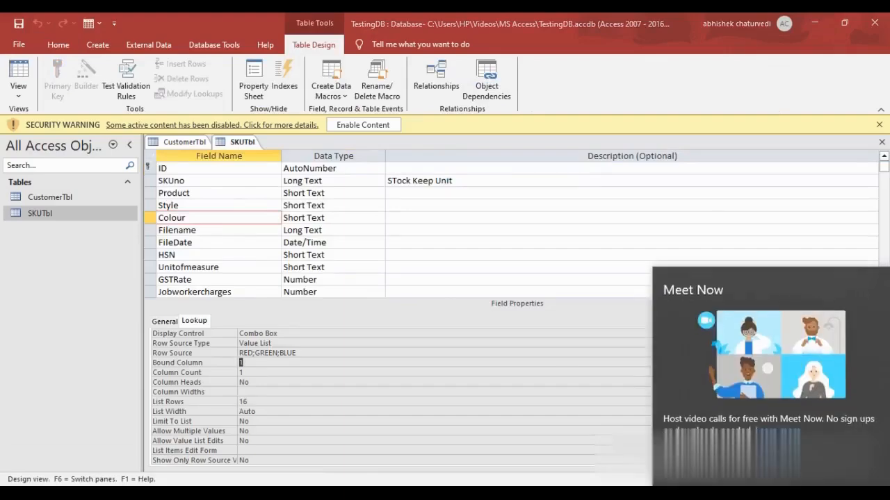
left_click(704, 494)
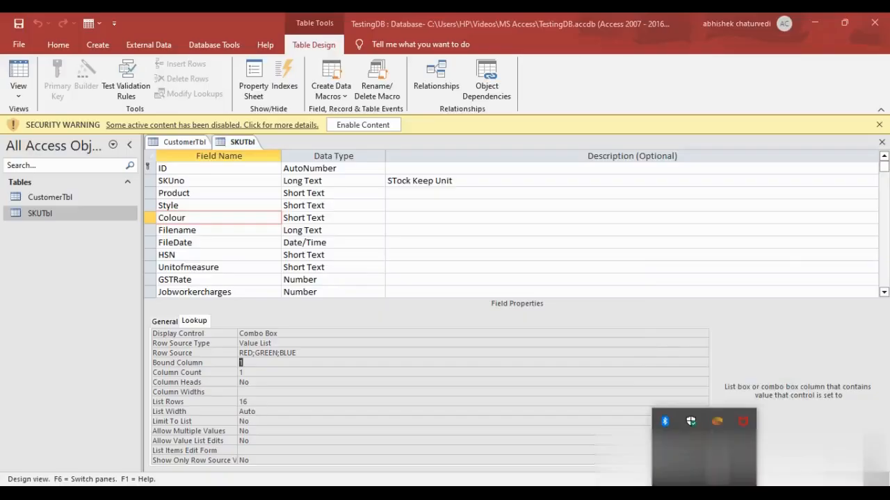
right_click(742, 421)
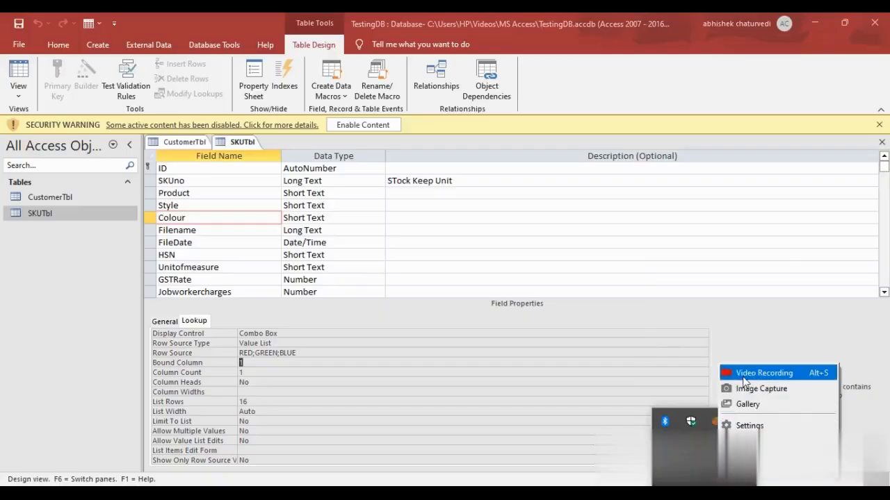
left_click(743, 375)
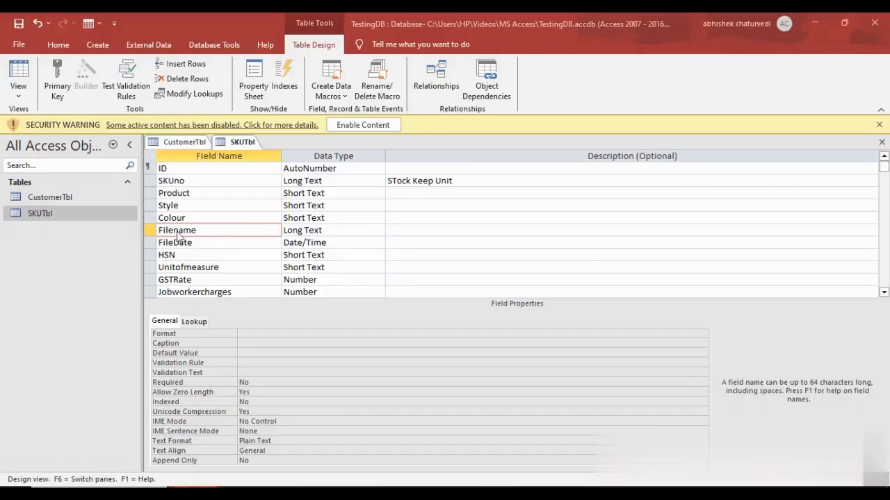
- Set the Filename field's Required property to Yes and its Allow Zero Length property to No
left_click(324, 230)
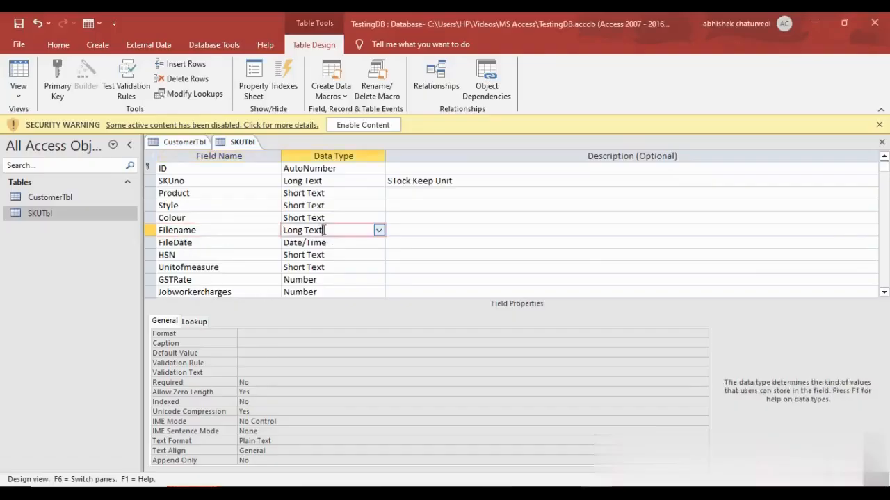
left_click(237, 230)
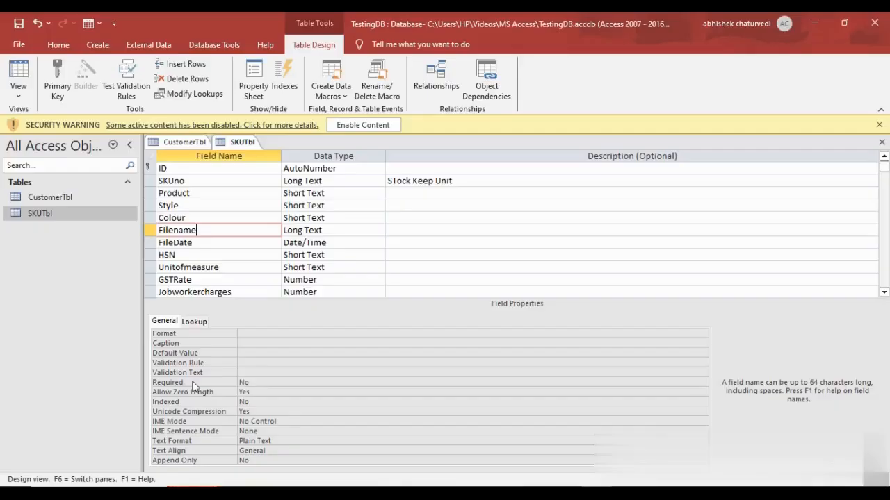
left_click(169, 384)
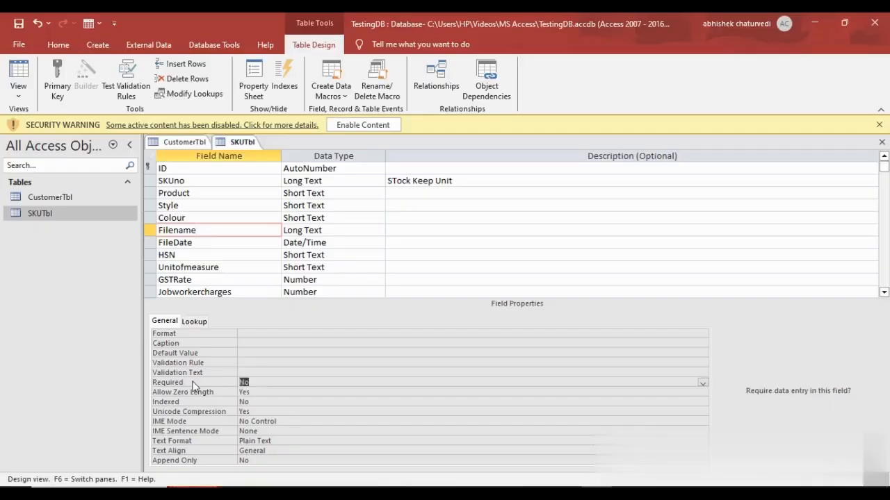
double_click(252, 384)
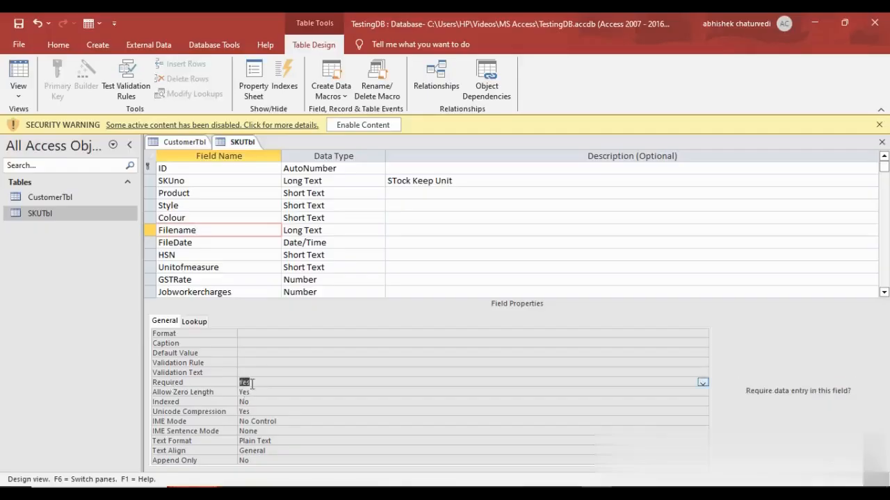
left_click(253, 393)
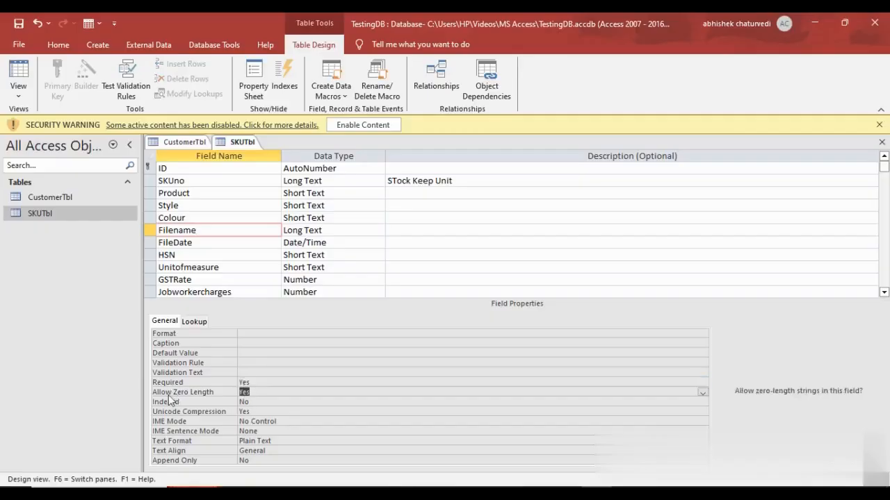
double_click(255, 392)
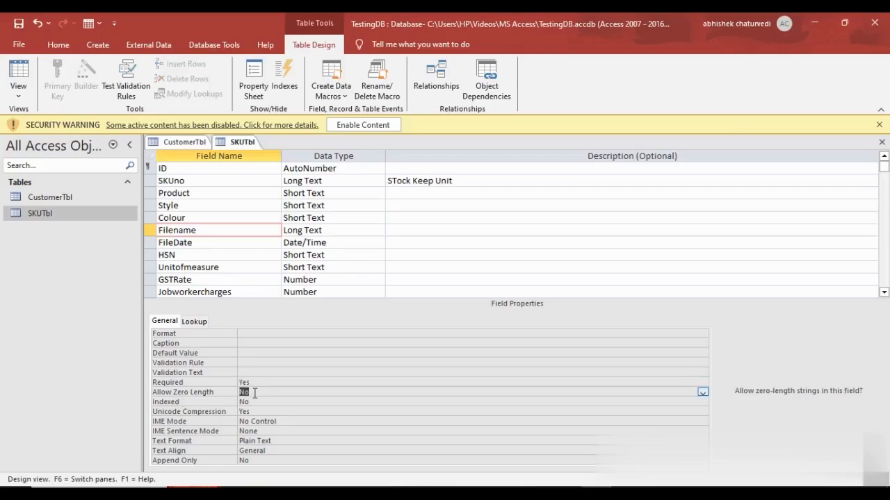
- Switch SKUTbl to Datasheet View, saving the changed Filename field settings
right_click(246, 143)
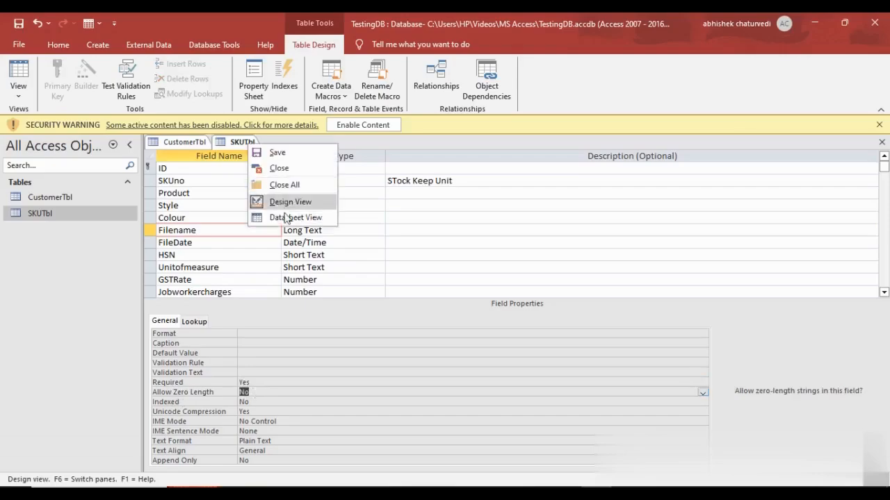
left_click(285, 217)
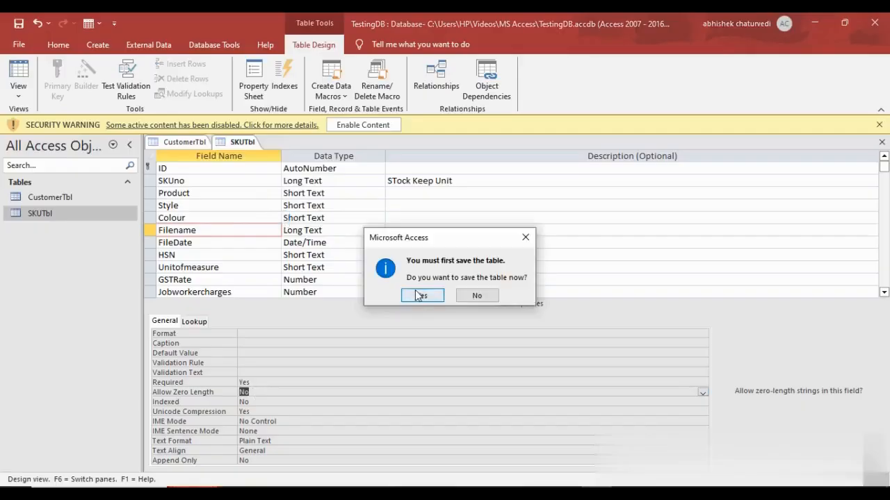
left_click(421, 295)
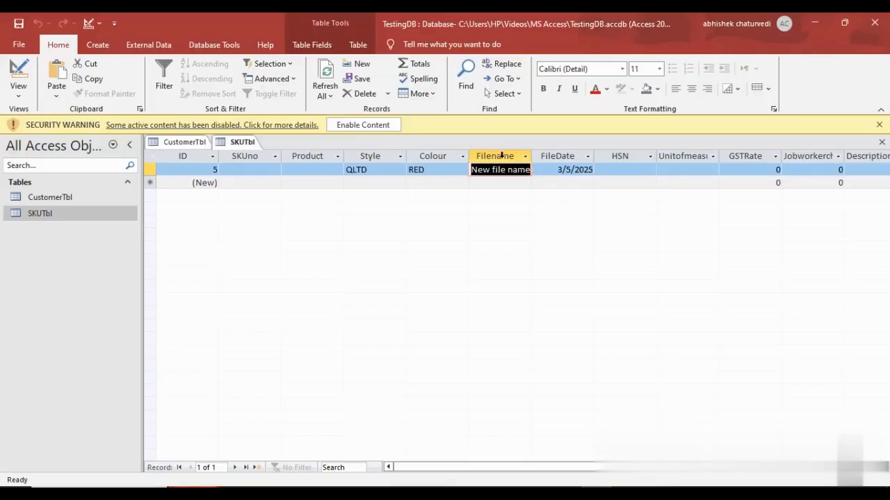
- Test the Filename field's required rule by clearing its value in the existing record, and discard the edit
key("Delete")
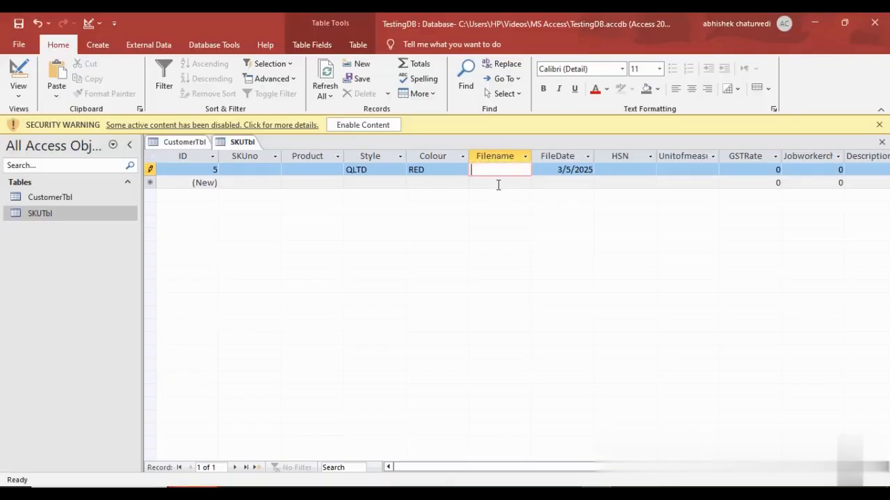
left_click(498, 183)
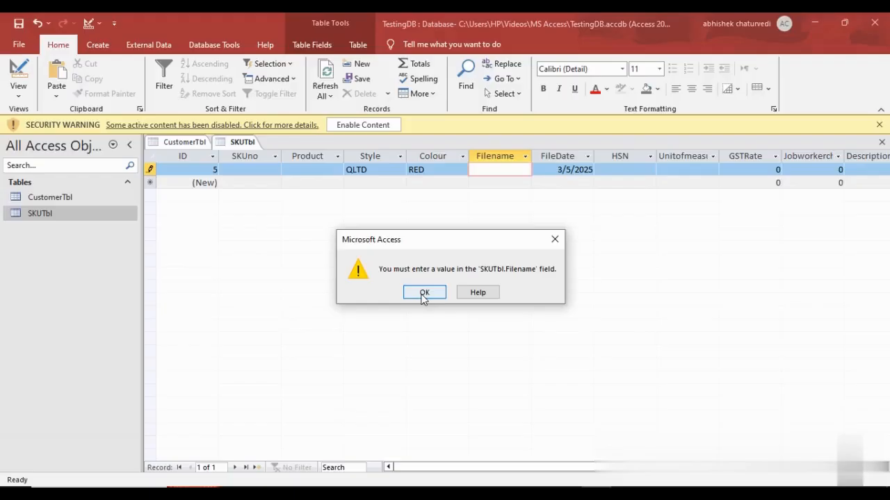
left_click(423, 292)
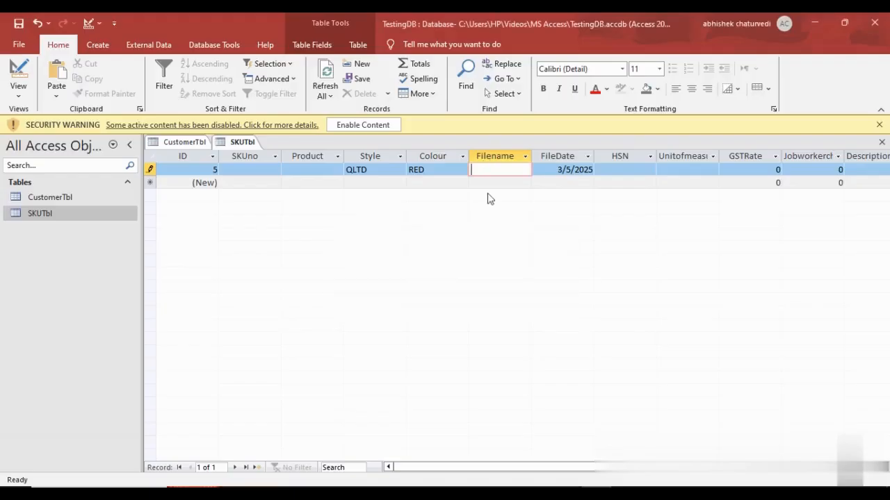
left_click(491, 180)
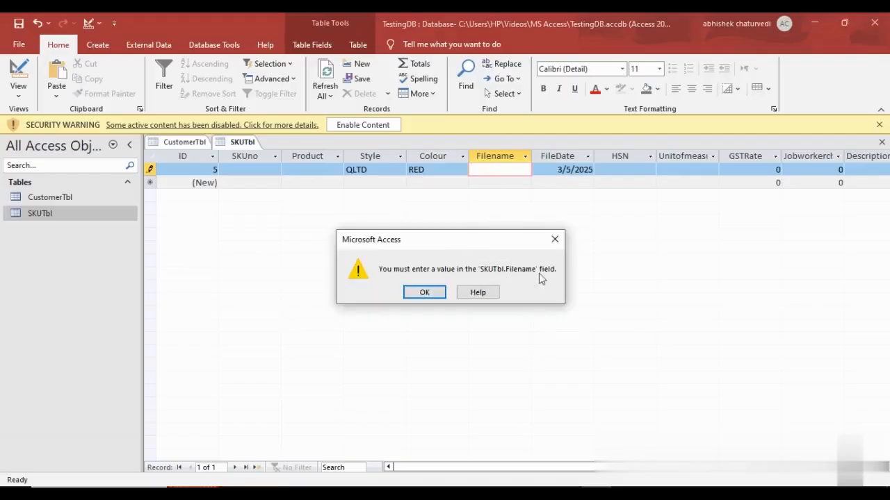
left_click(424, 293)
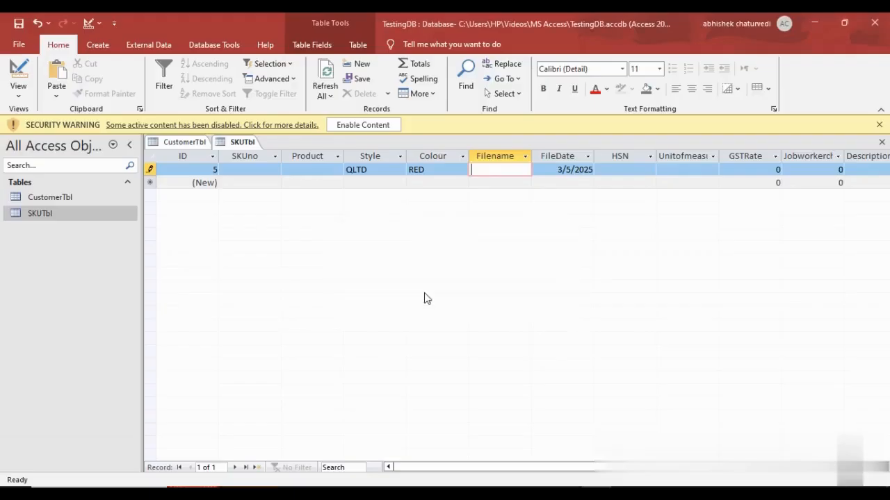
key("Escape")
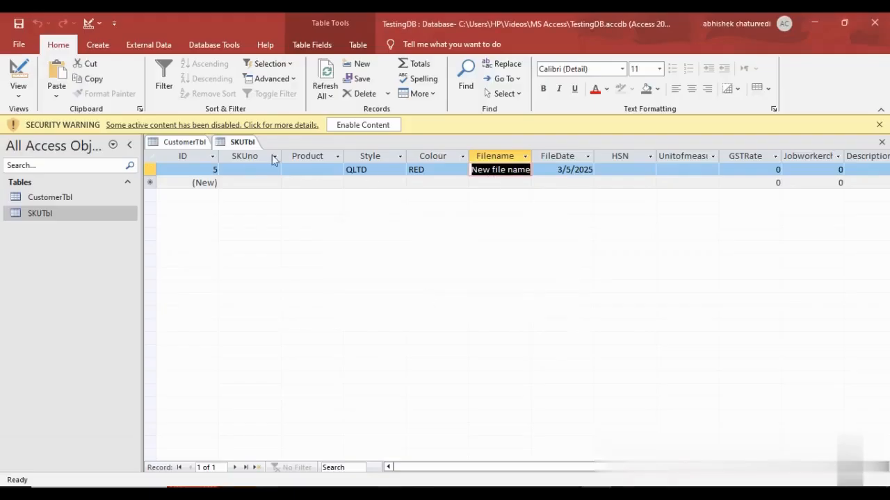
left_click(490, 183)
left_click(490, 171)
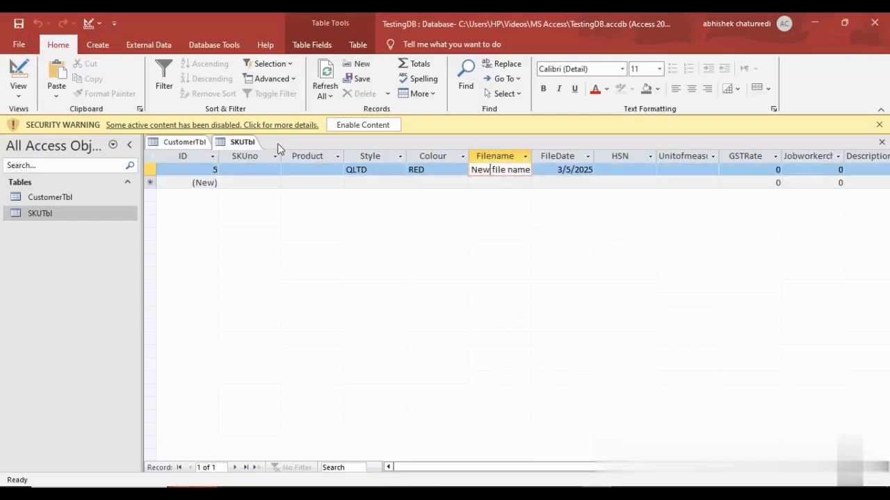
- Switch the SKUTbl table back to Design View
right_click(240, 145)
left_click(267, 202)
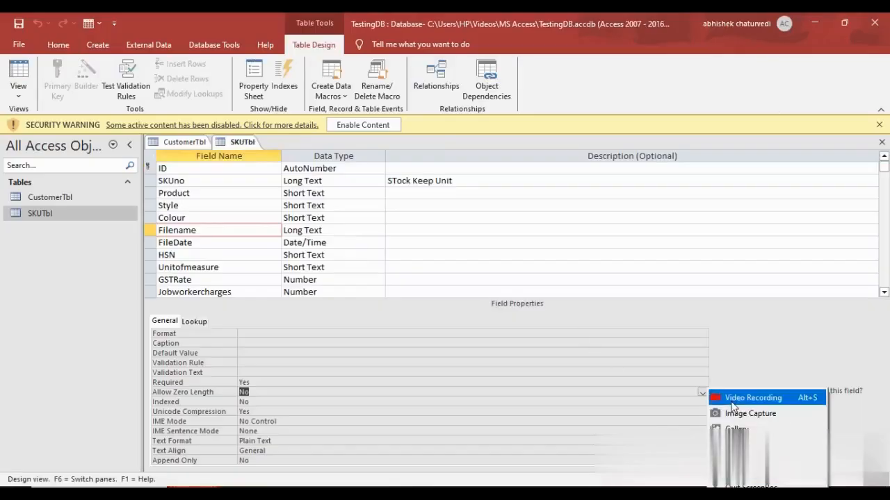
scroll(532, 252, "down", 1)
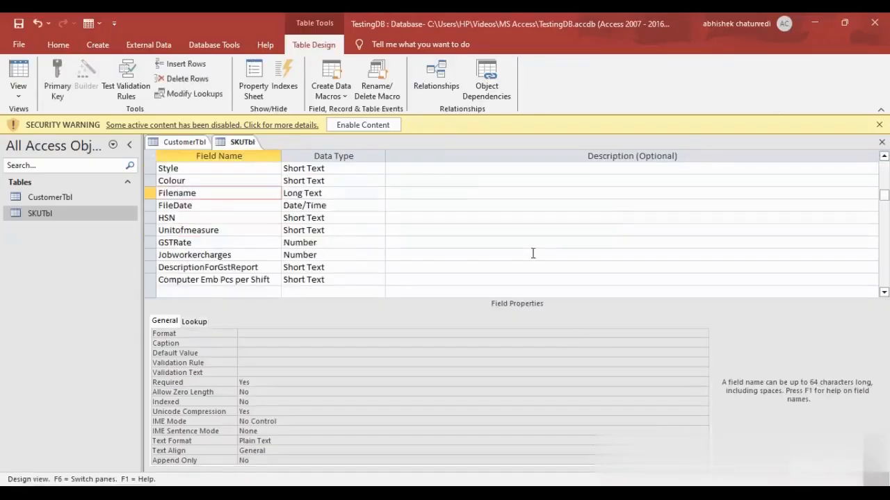
- Build the validation rule Year([FileDate])<2020 for the FileDate field in the Expression Builder
left_click(198, 206)
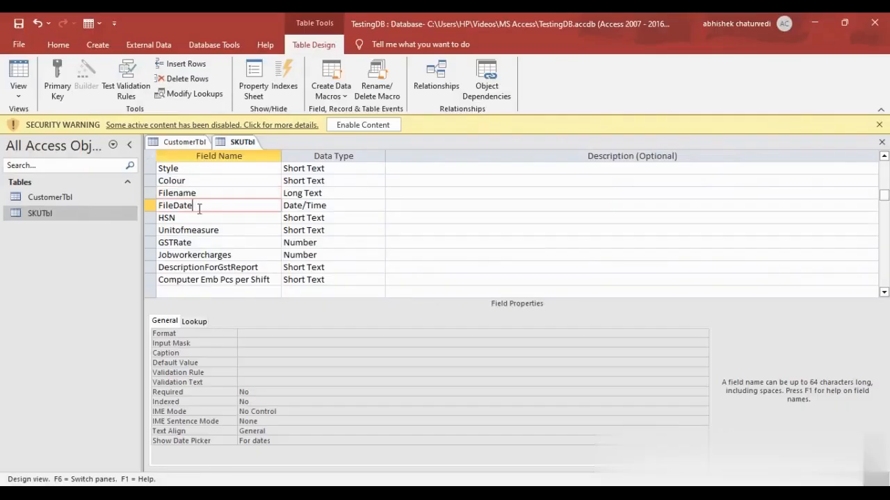
left_click(248, 374)
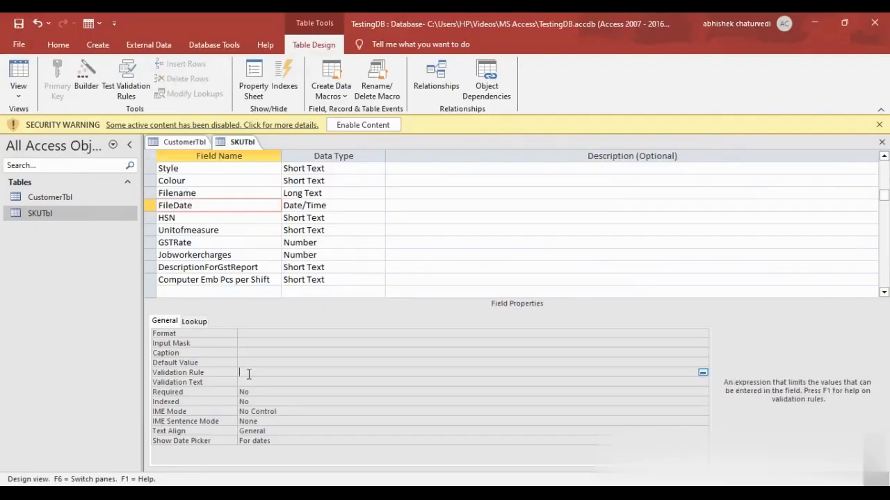
left_click(703, 374)
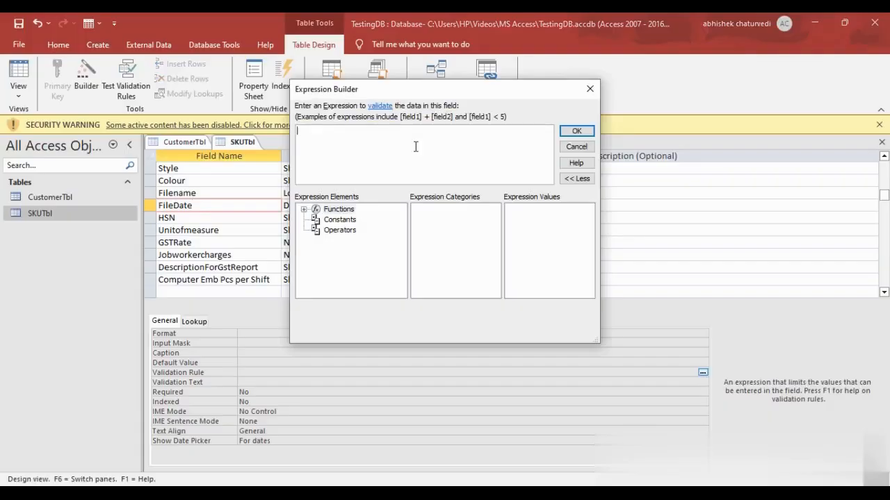
type("Year(")
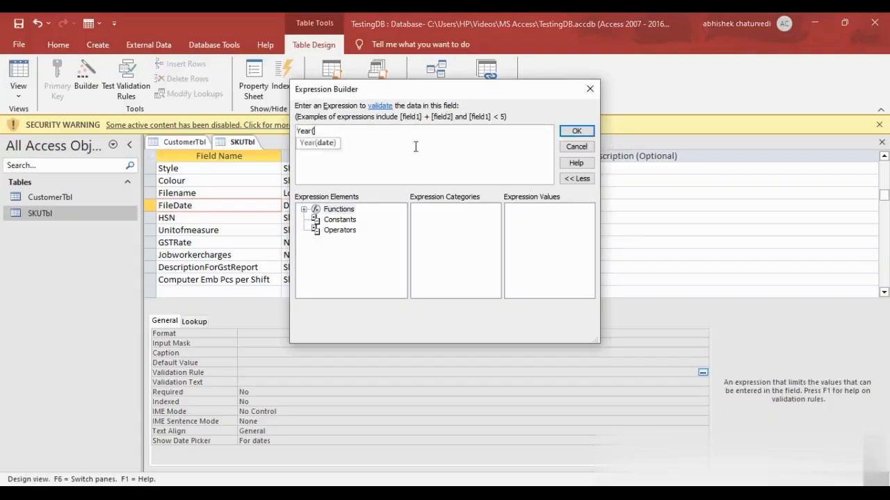
type("[FileDate])<2020")
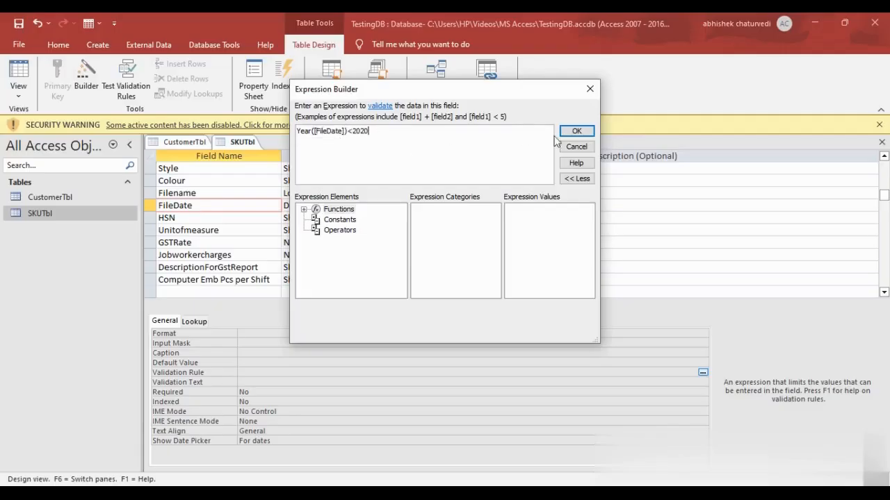
left_click(574, 137)
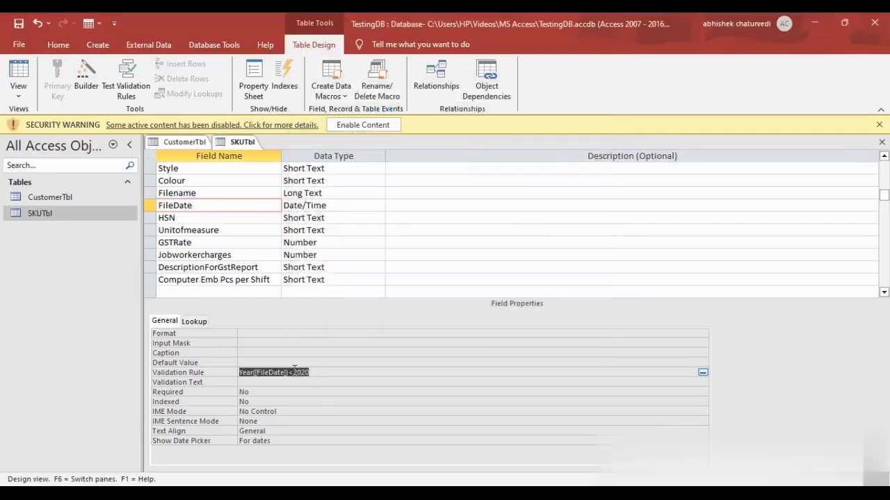
- Change the FileDate validation rule's comparison to less than or equal, making it Year([FileDate])<=2020
left_click(317, 372)
key("Left")
key("Left")
key("Left")
key("Left")
type("=")
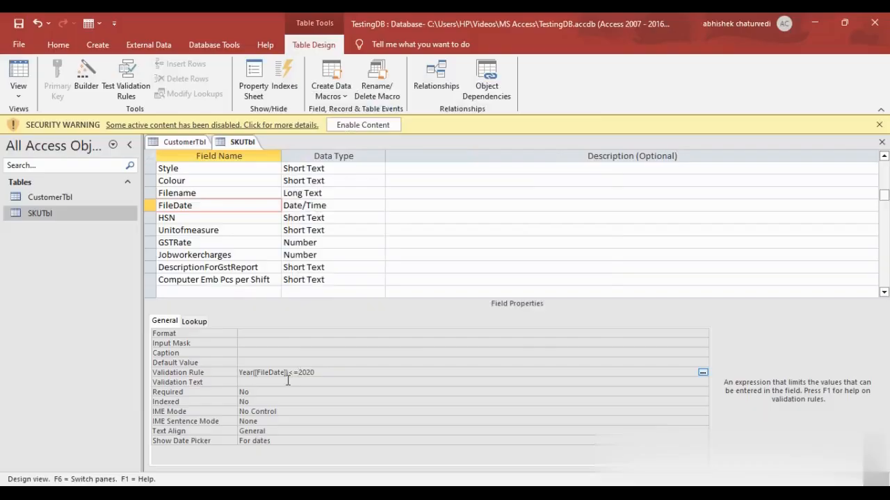
key("Return")
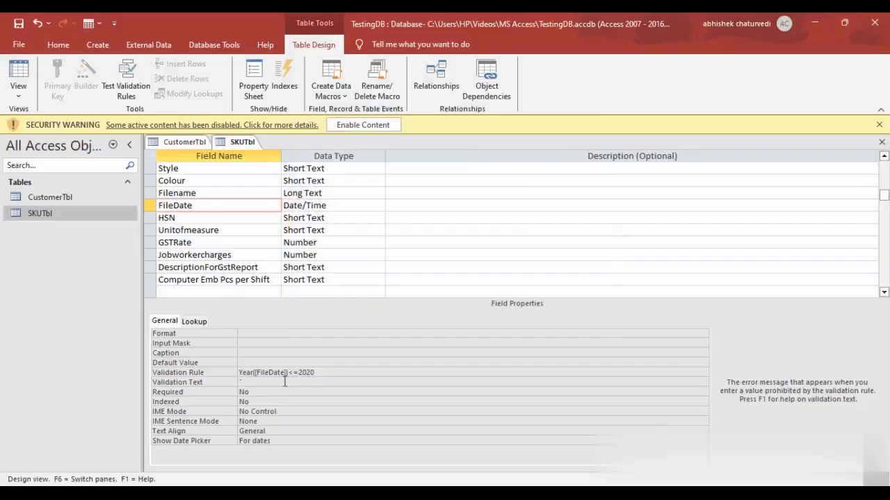
- Set the FileDate field's Validation Text to "Accept Date only greatter than or equal to 2020"
type("\"Accep")
type("t only")
key("BackSpace")
key("BackSpace")
key("BackSpace")
type("Date only greatter than or eu")
key("BackSpace")
type("qual to 2020")
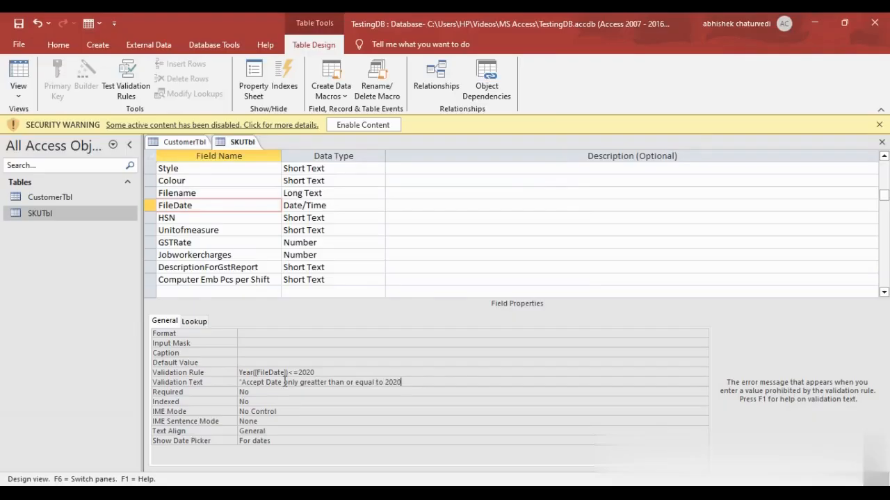
type("\"")
left_click(290, 373)
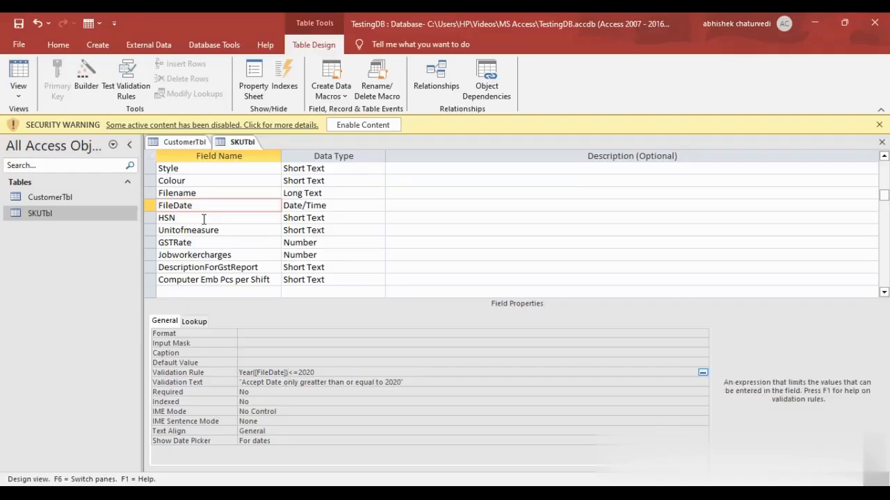
- Start a validation rule for the HSN field in the Expression Builder with the Like operator
left_click(203, 219)
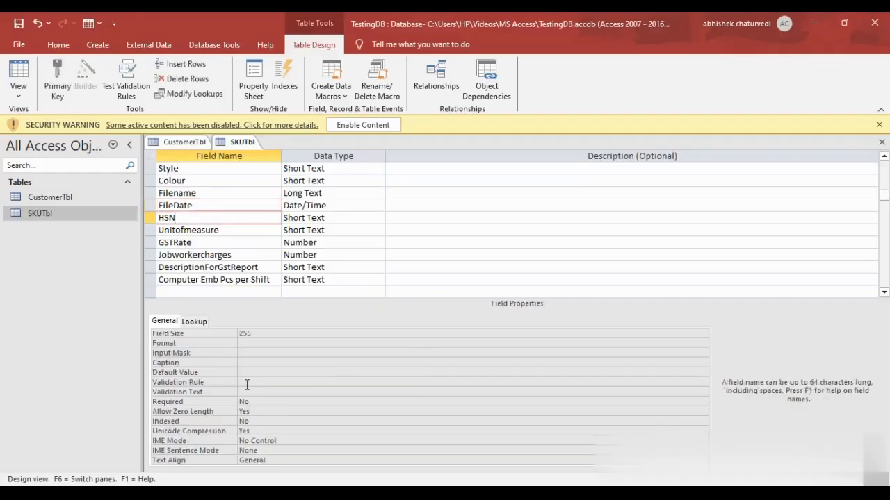
left_click(248, 383)
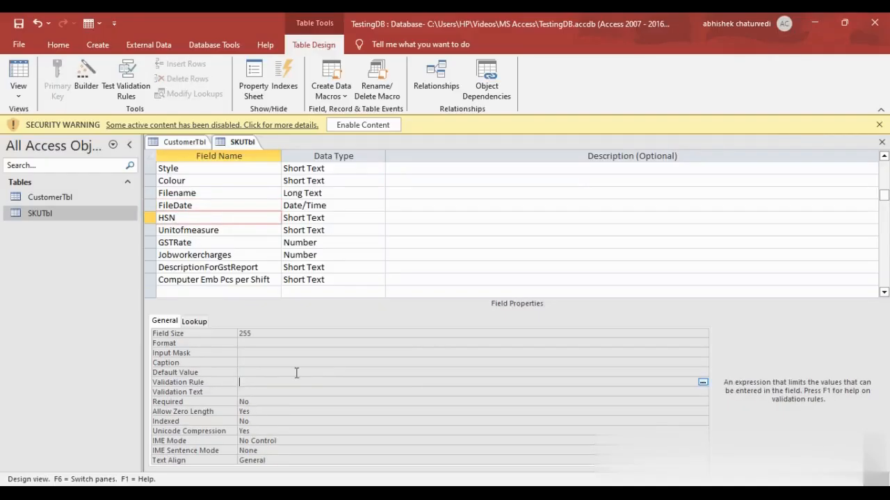
left_click(703, 382)
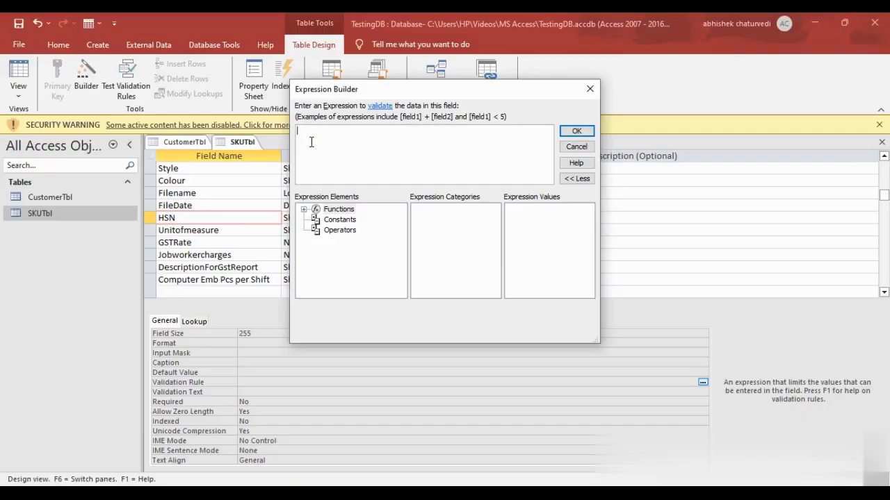
left_click(340, 231)
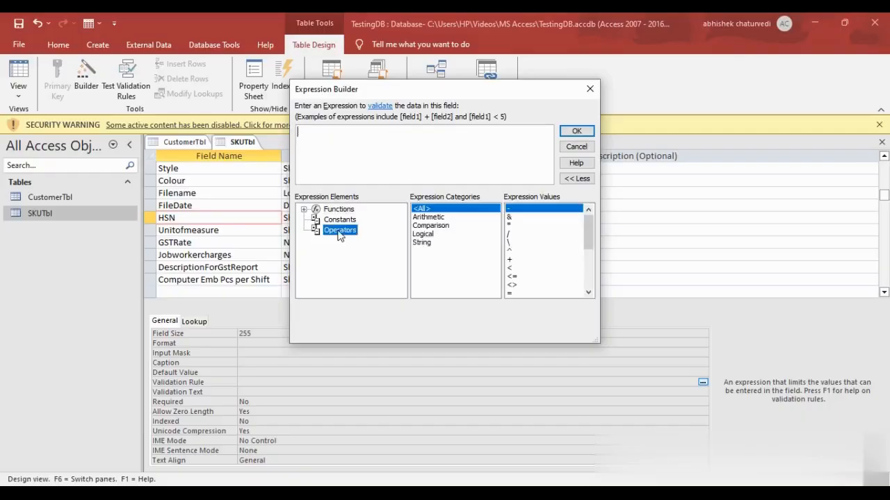
scroll(586, 267, "down", 4)
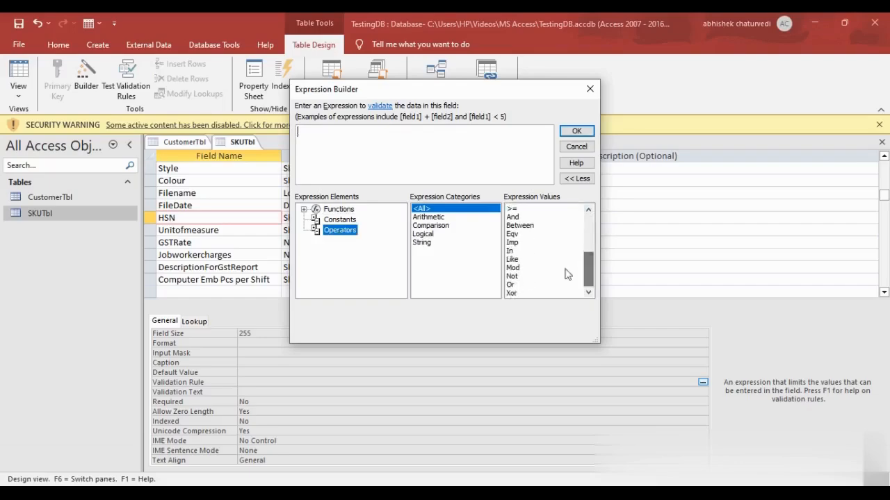
double_click(518, 260)
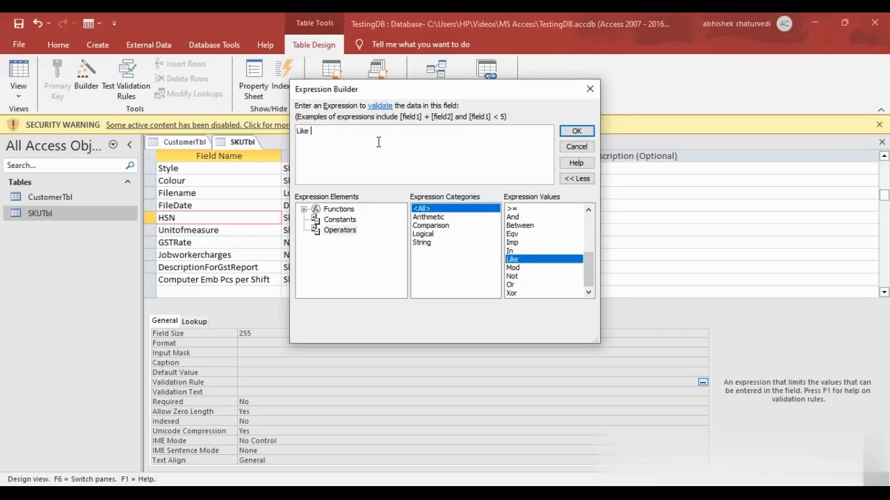
- Complete the HSN validation rule as Like "*[0-9]*" and apply it to the field
type("\"[0-9](")
key("BackSpace")
type("*")
left_click(315, 131)
type("*")
double_click(316, 131)
key("Delete")
type("*")
double_click(335, 131)
left_click(329, 132)
left_click(577, 131)
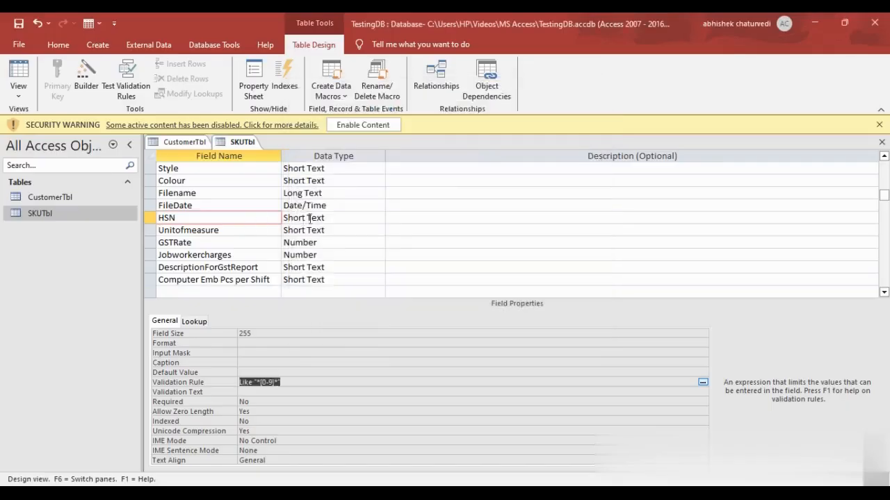
left_click(298, 217)
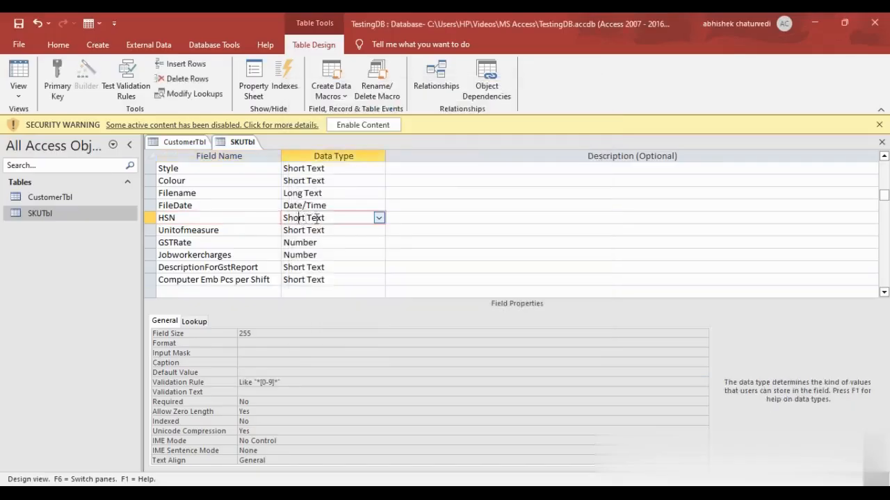
left_click(242, 220)
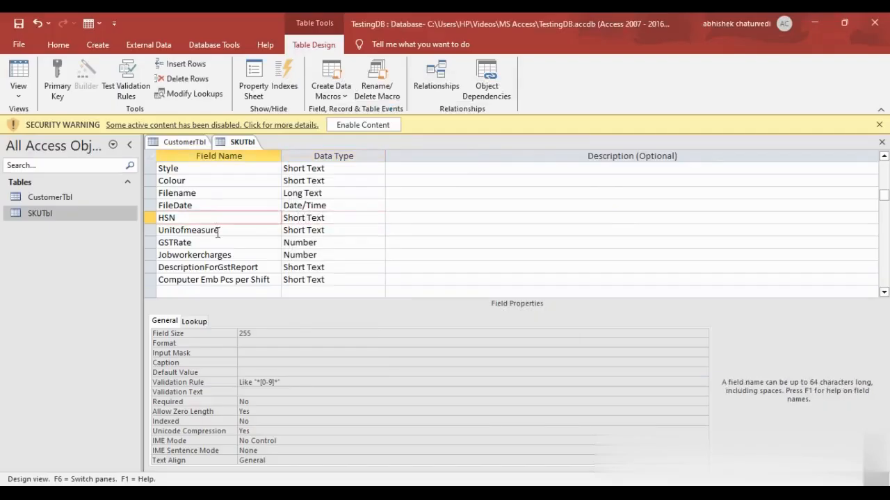
- Make the Unitofmeasure field a Combo Box lookup with a Value List row source of Mtr;Pcs
left_click(219, 230)
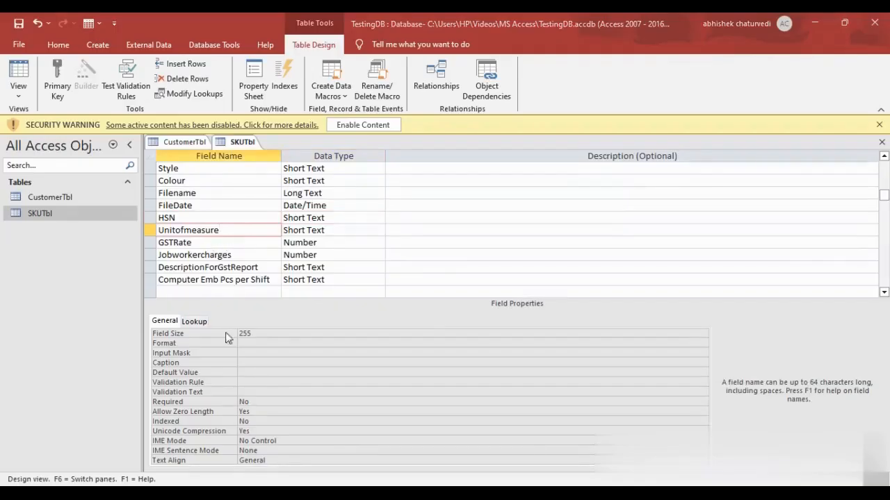
left_click(194, 322)
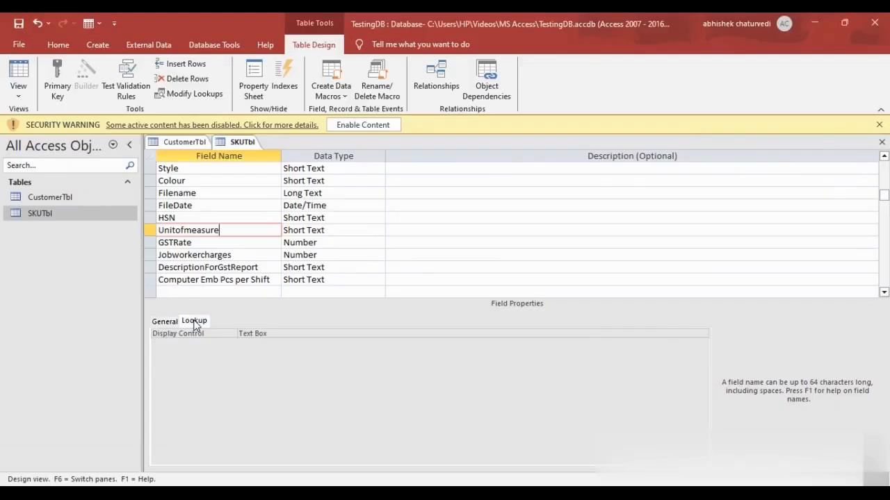
left_click(263, 353)
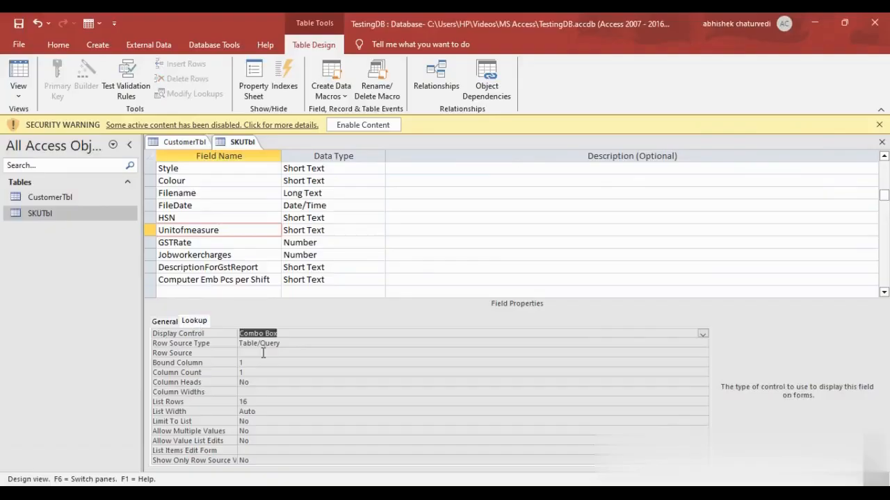
left_click(264, 343)
left_click(303, 362)
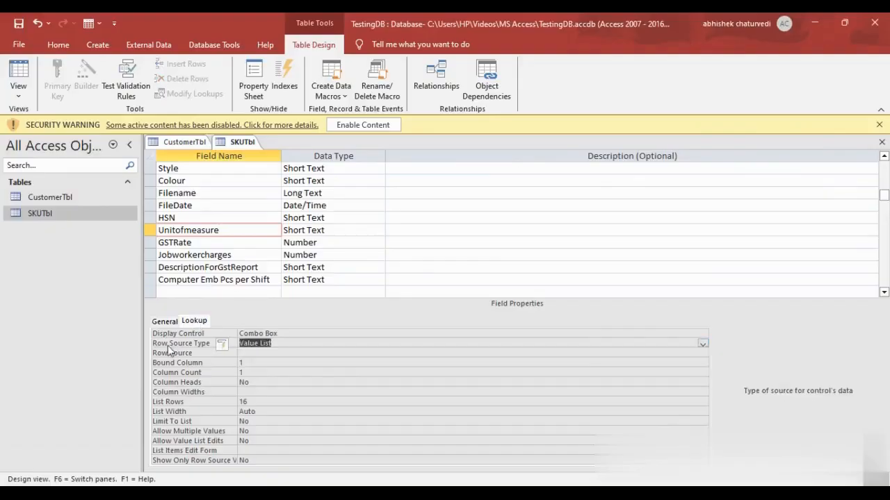
left_click(256, 352)
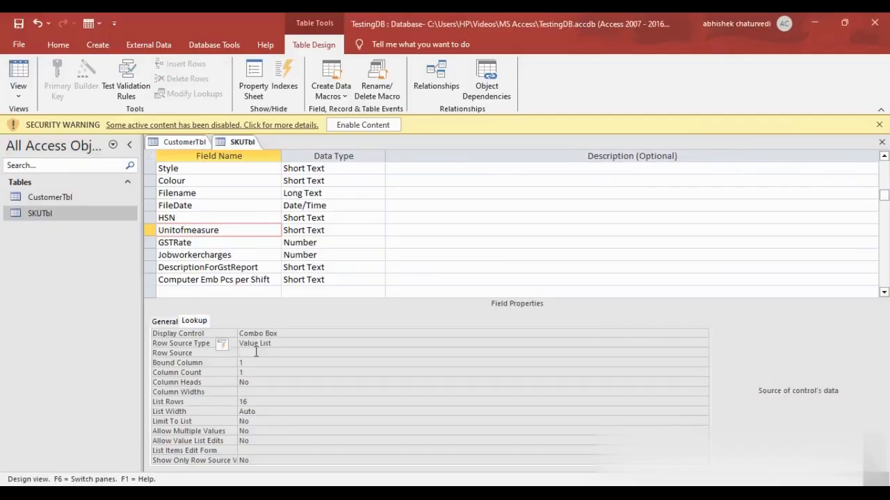
type("Mtr")
type(";Pcs")
- Give the Unitofmeasure field the validation rule Len([unitofmeasure])=3 and the validation text "Value not Correct"
left_click(165, 321)
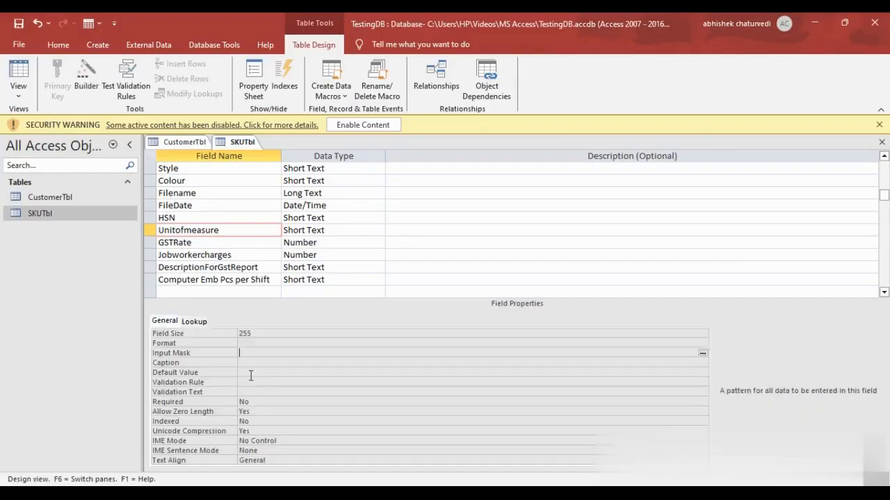
key("Down")
key("Down")
key("Down")
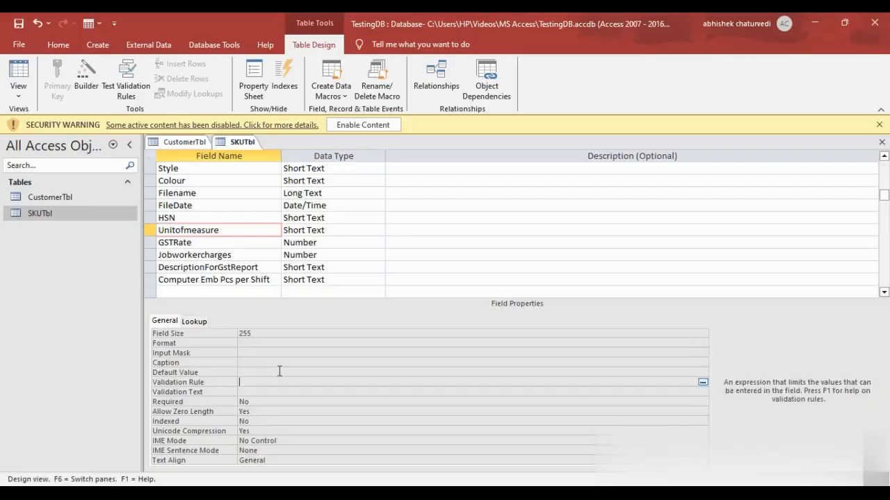
left_click(703, 382)
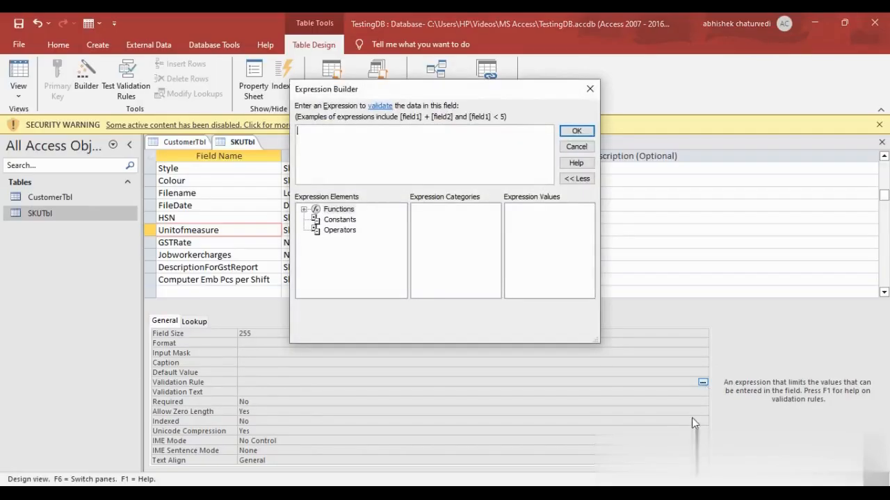
type("Len([")
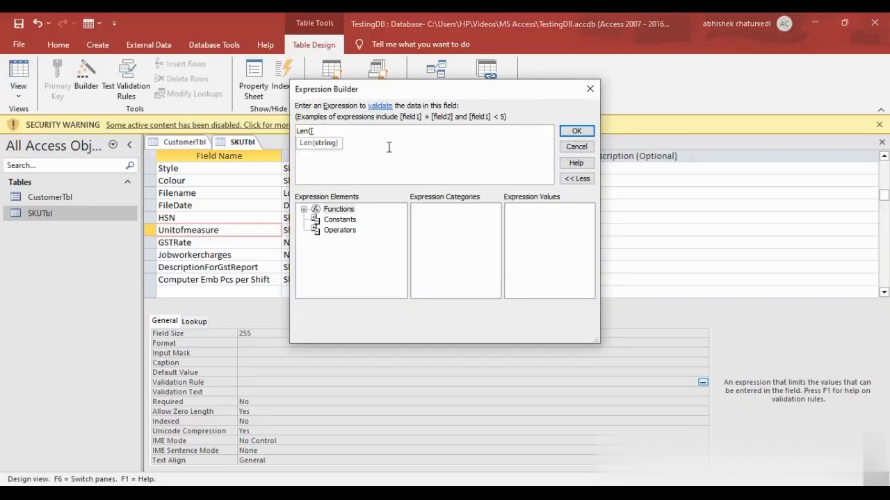
type("unitofmeasure])")
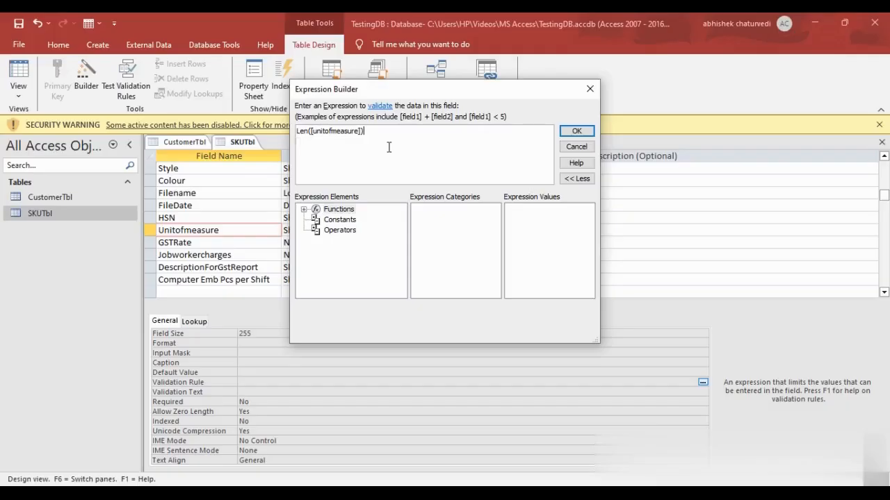
type(" =3")
left_click_drag(310, 133, 364, 130)
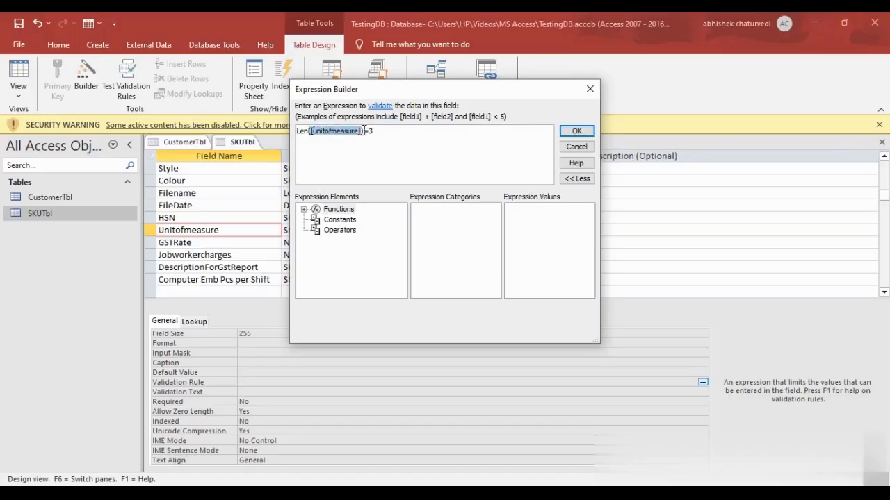
left_click(364, 131)
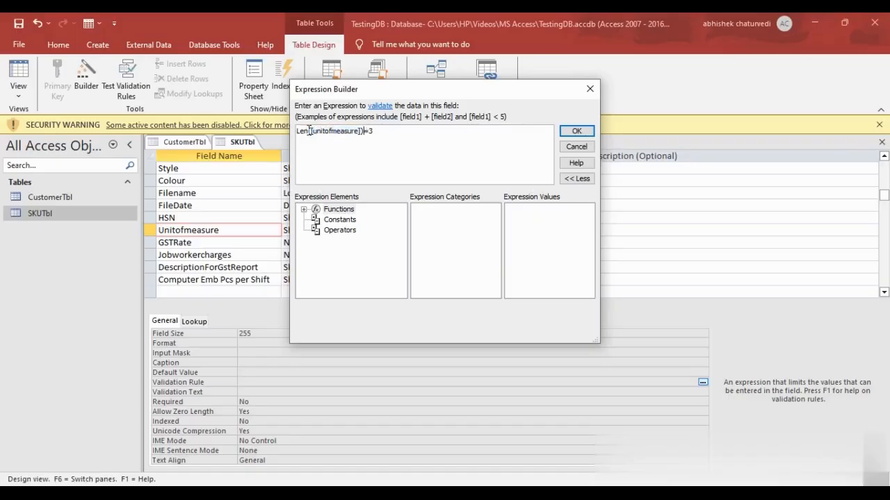
left_click(574, 131)
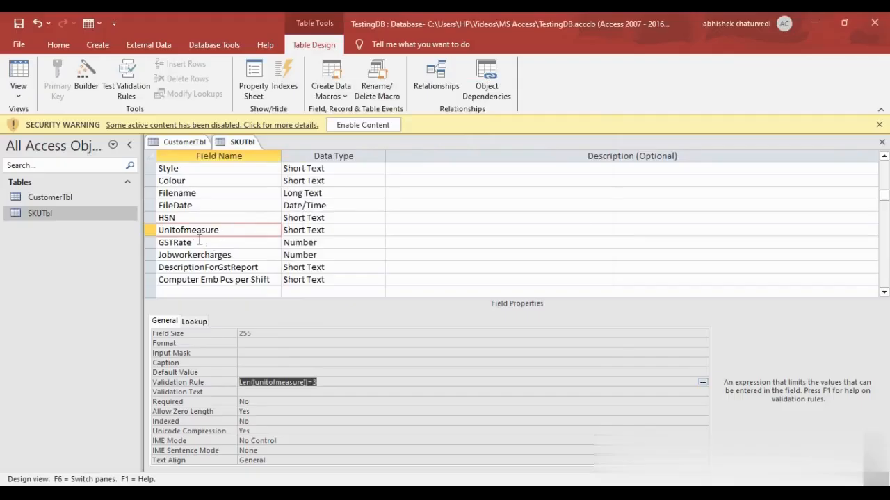
left_click(275, 391)
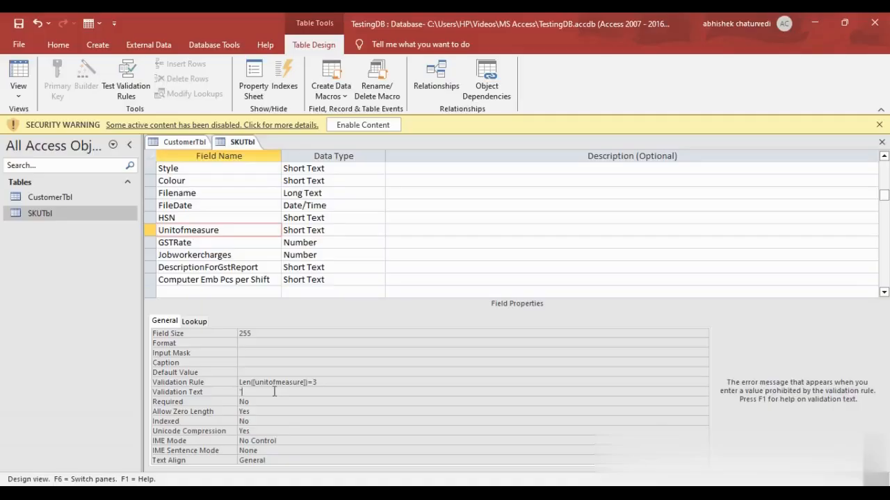
type("\"Value not Correct\"")
- Set the GSTRate field's Field Size to Single and its Format to Percent
left_click(203, 245)
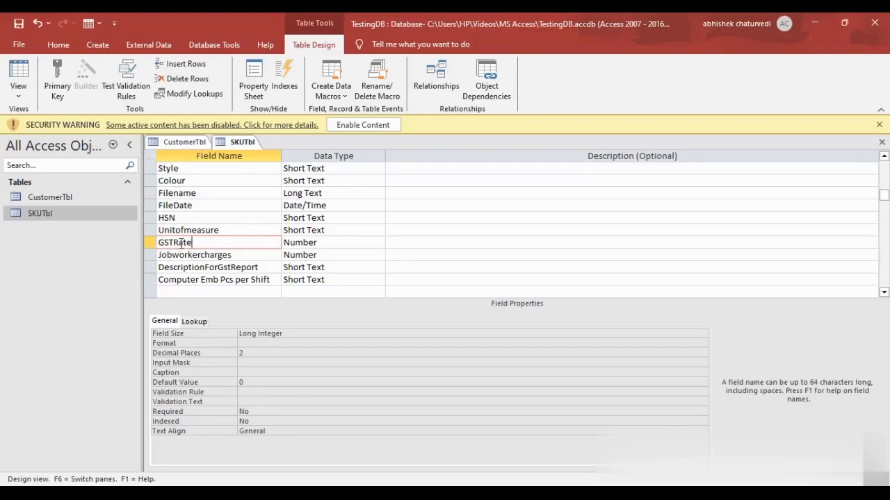
left_click(291, 335)
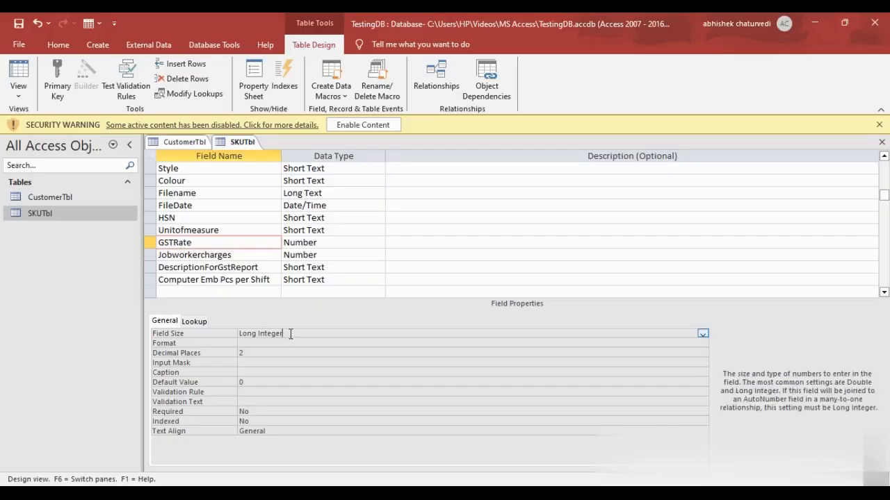
left_click(704, 334)
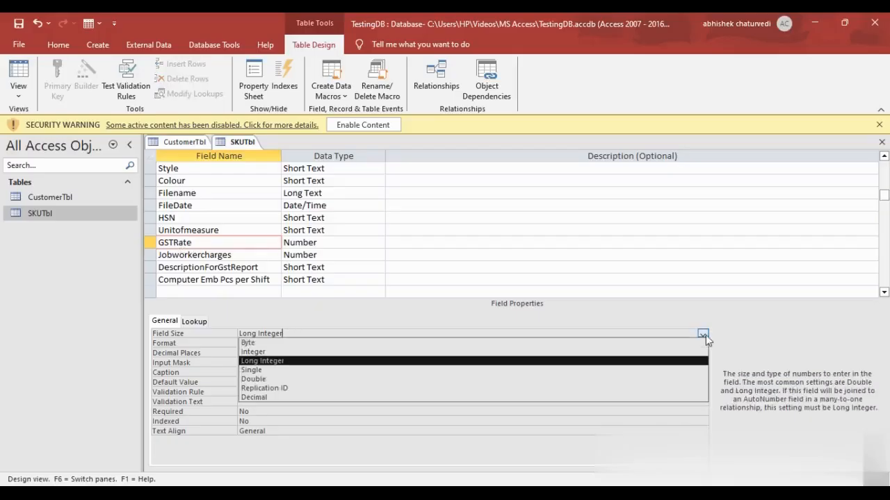
left_click(258, 371)
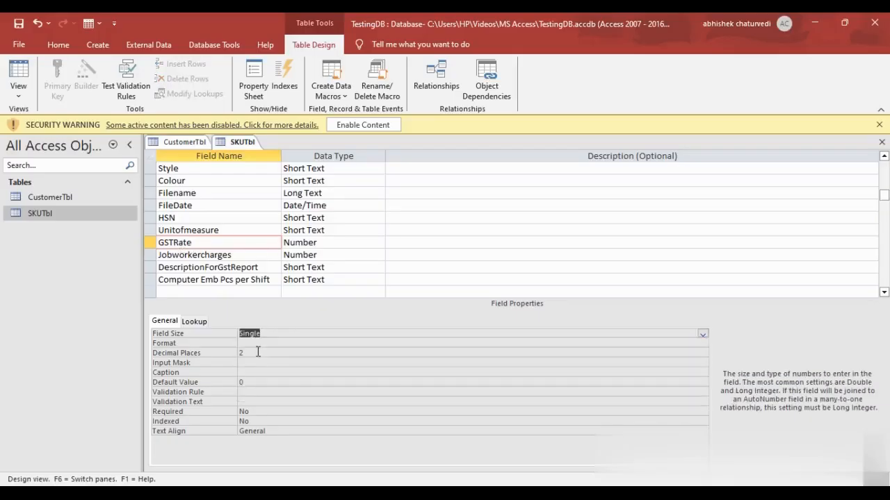
left_click(249, 343)
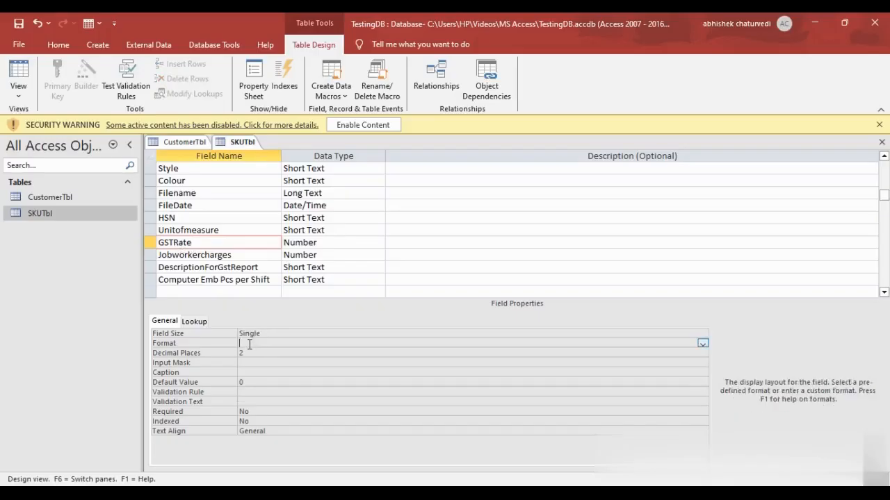
left_click(702, 343)
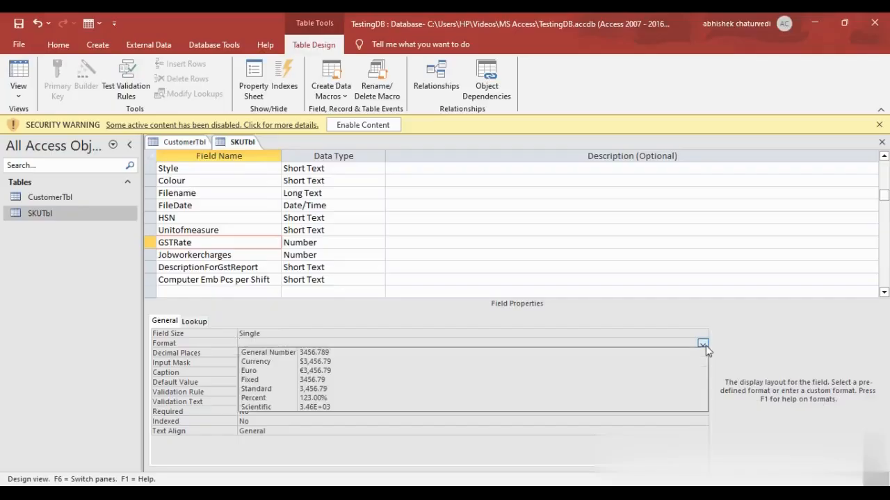
left_click(308, 398)
left_click(257, 362)
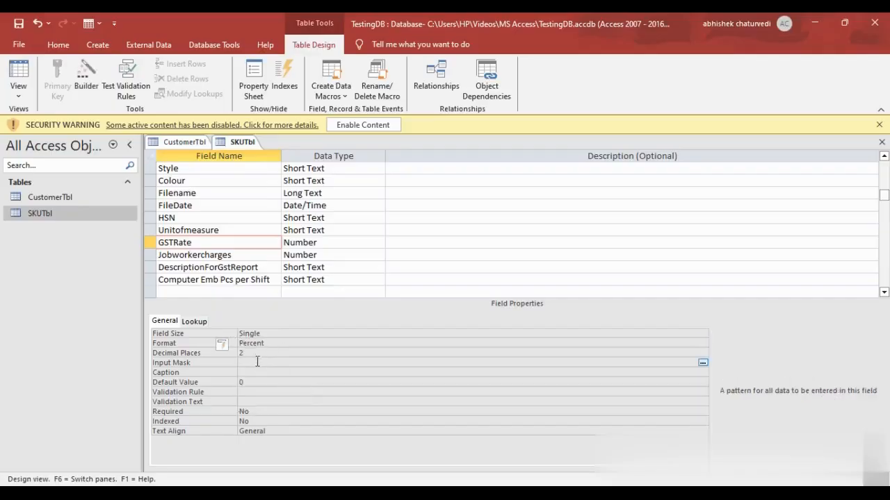
- Check the planned Jobworkercharges validation rule in the tbl-SKU.xlsx workbook in Excel and return to the table design in Access
left_click(226, 256)
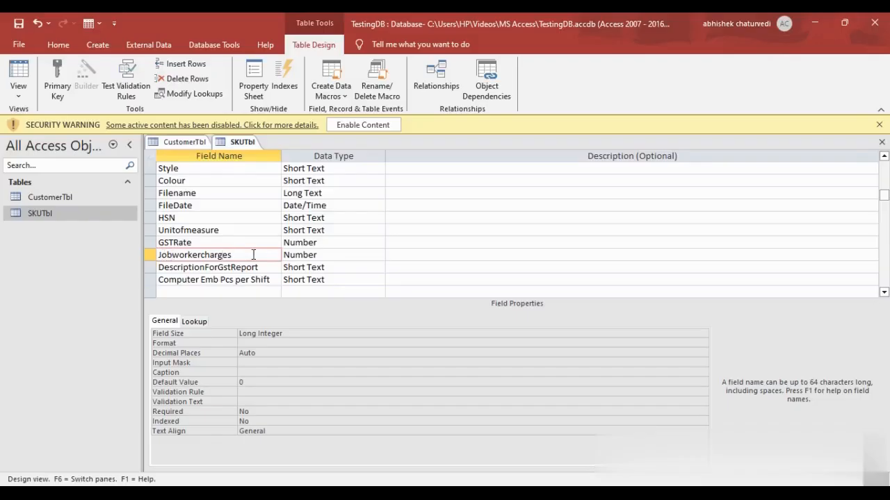
left_click(265, 394)
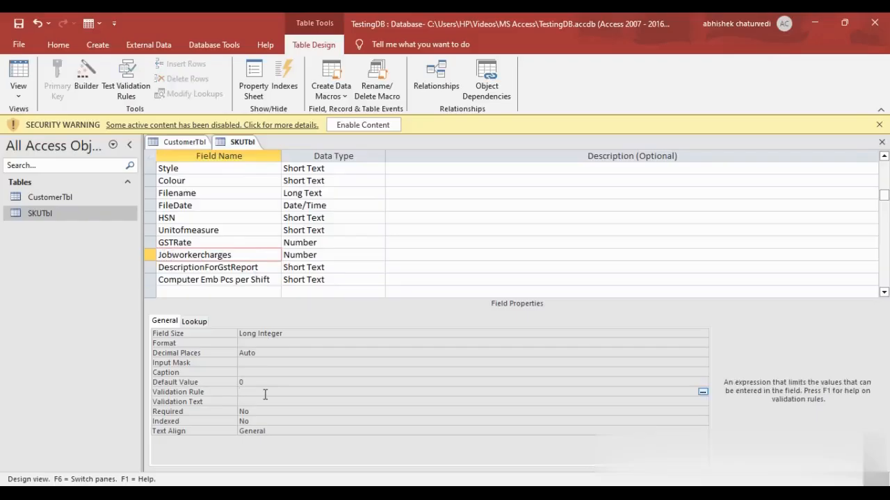
left_click(493, 485)
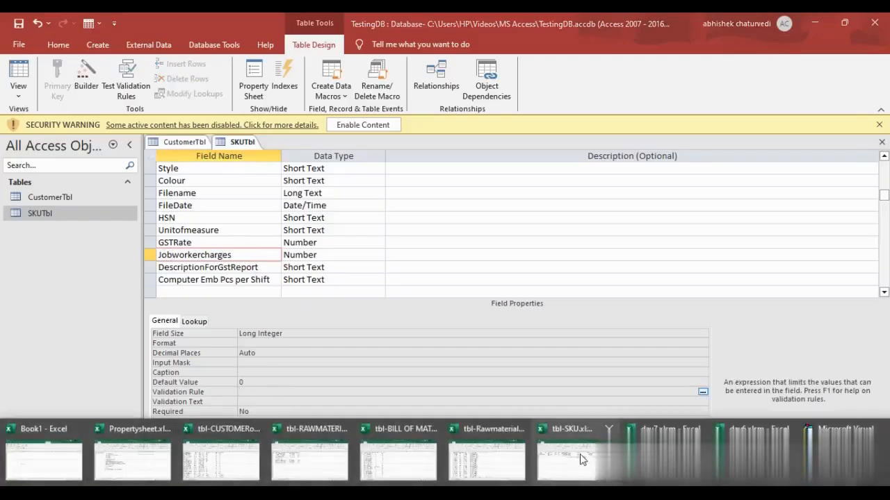
left_click(582, 459)
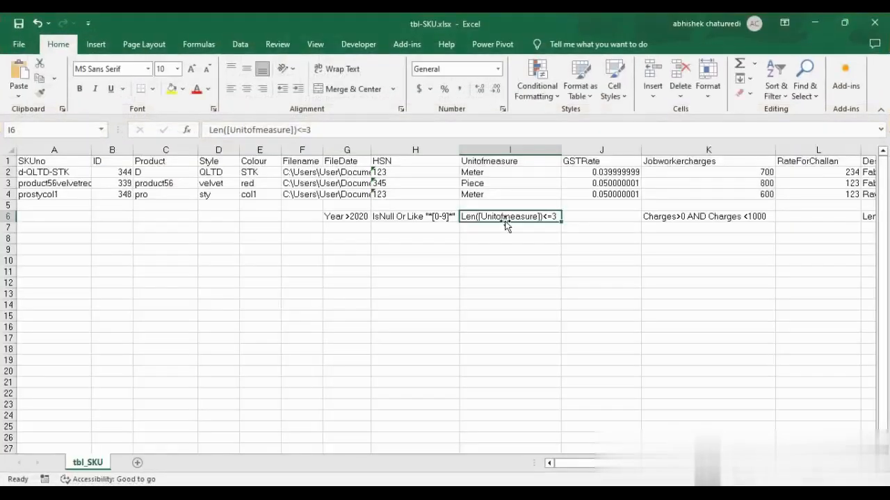
left_click(659, 228)
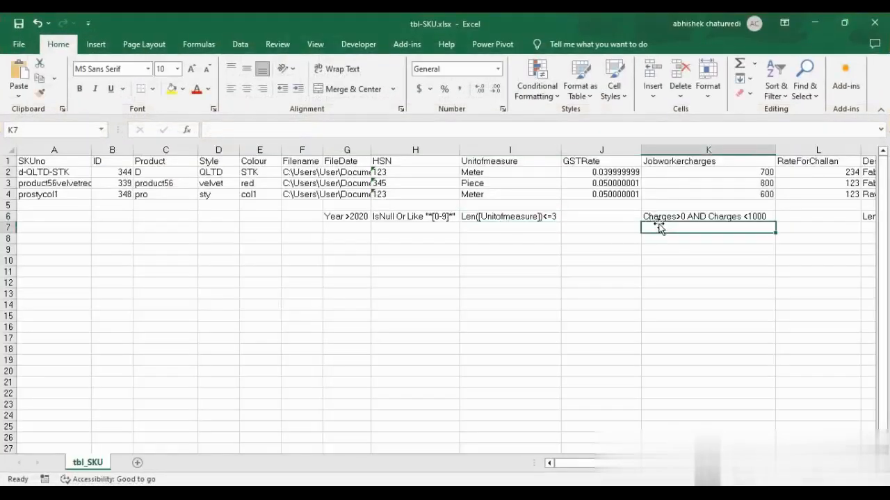
left_click(815, 23)
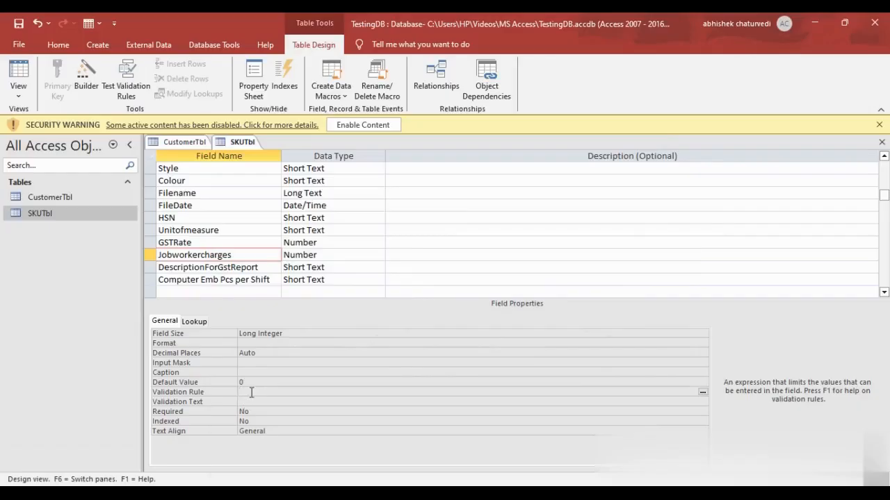
type("Between")
key("ctrl+z")
left_click(383, 404)
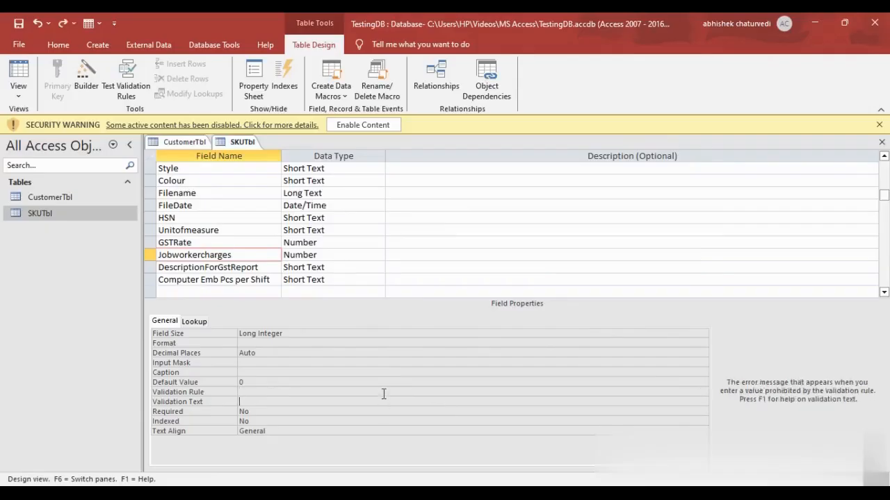
- Set the Jobworkercharges field's validation rule to Between 0 And 1000 using the Expression Builder
left_click(383, 392)
left_click(702, 392)
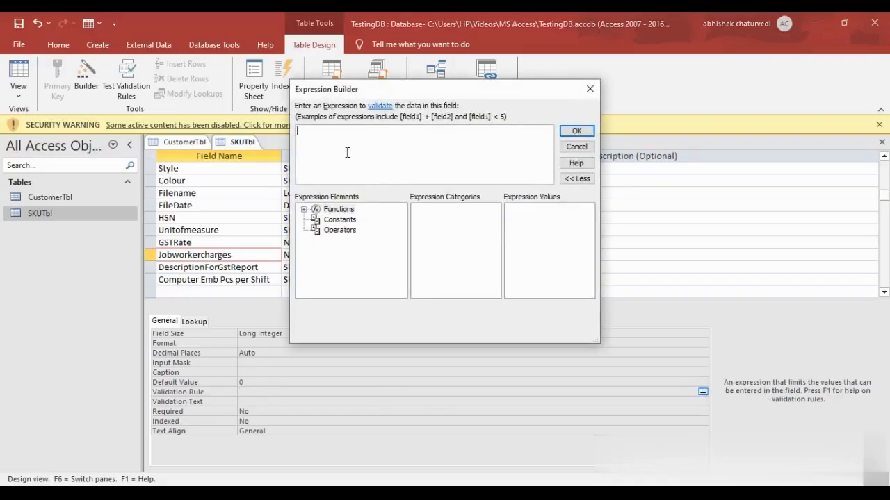
type("Between 0 And 1000")
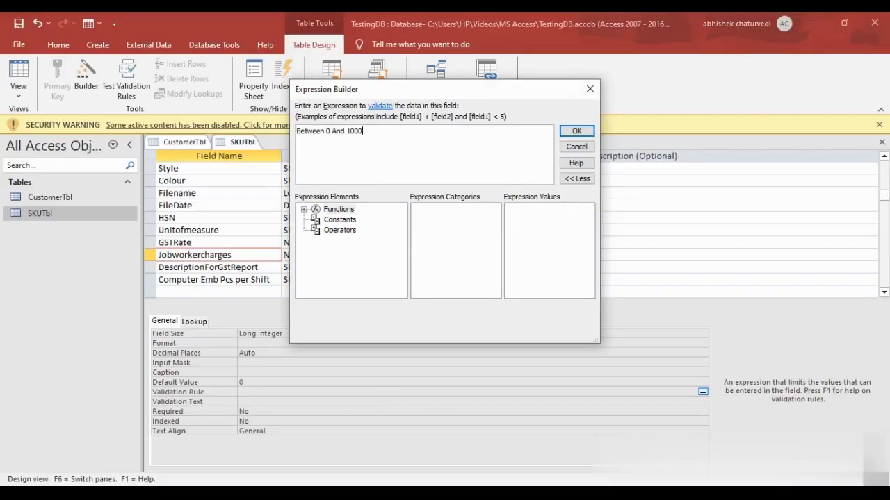
left_click(573, 132)
- Set the Jobworkercharges field's Validation Text to "Kindly Enter value between 0 to 1000"
left_click(280, 402)
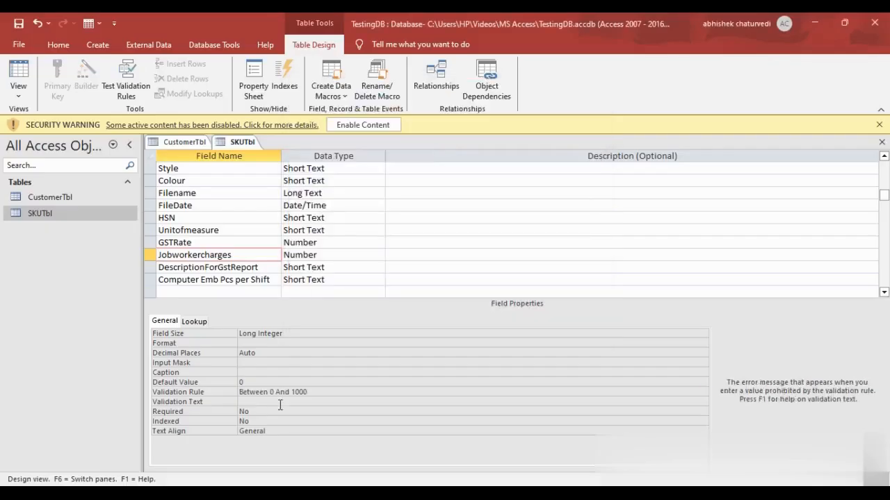
type("\"Kindly Enter value between 0 to 10000")
key("BackSpace")
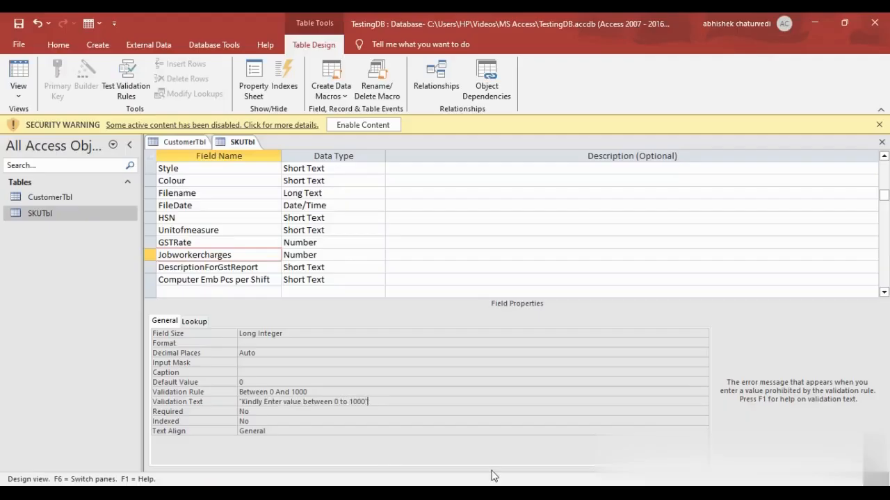
right_click(702, 492)
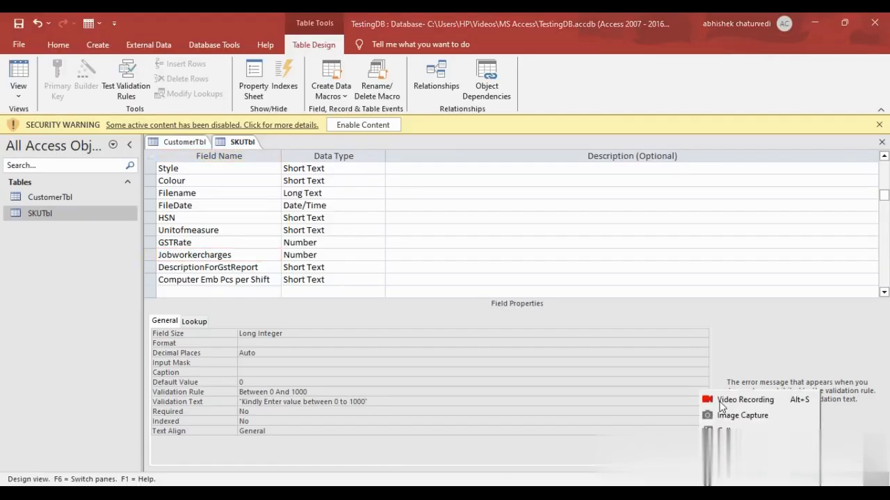
left_click(449, 243)
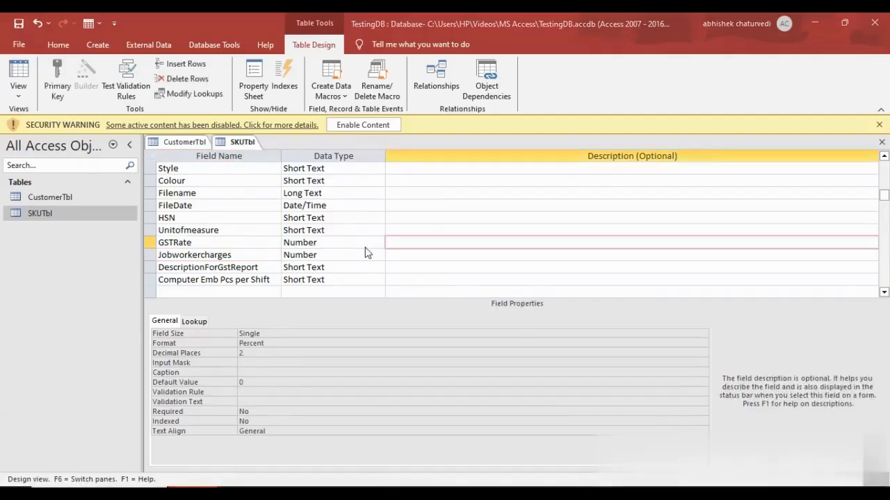
left_click(424, 218)
- Save SKUTbl and show it in Datasheet View, testing existing data against the new rules and keeping the new settings
right_click(239, 142)
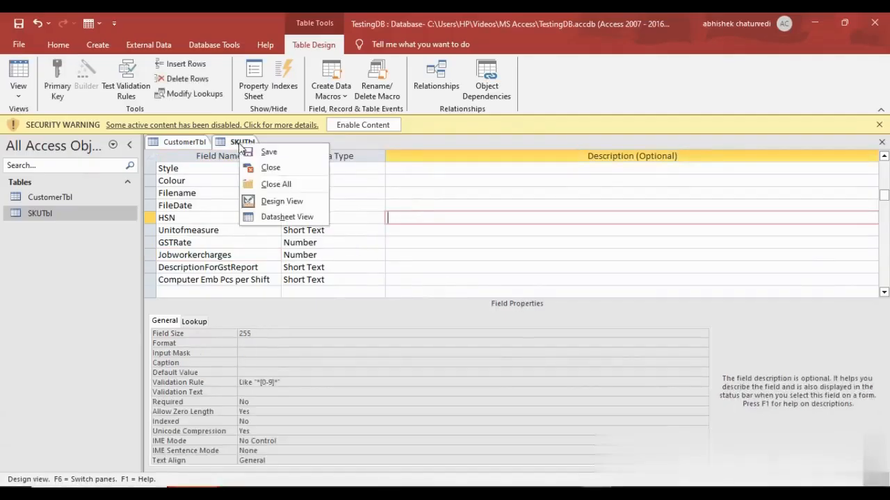
left_click(268, 217)
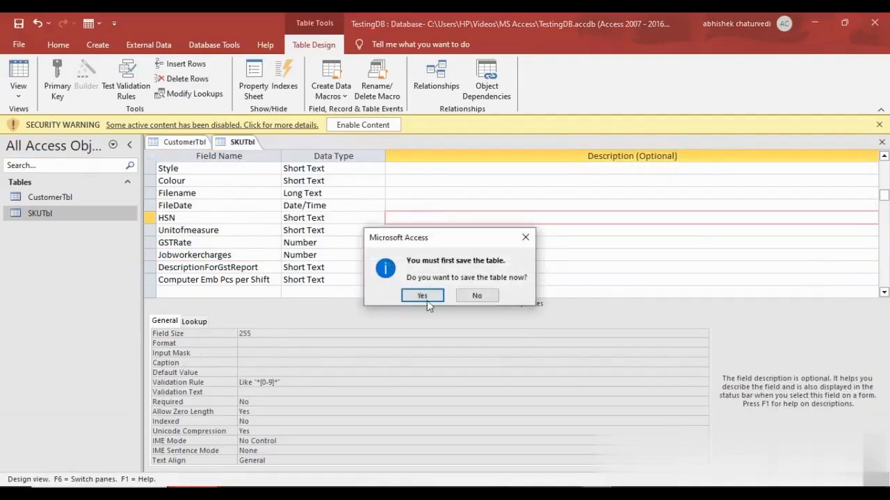
left_click(416, 298)
left_click(408, 297)
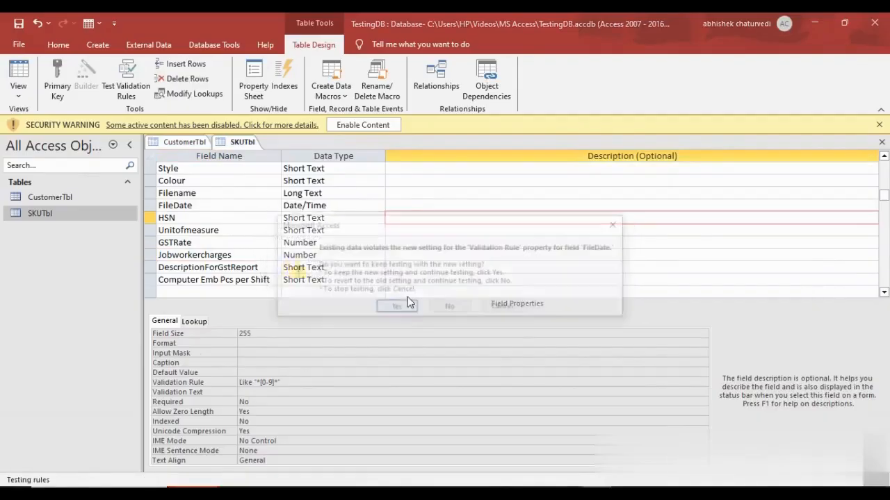
left_click(401, 310)
left_click(400, 312)
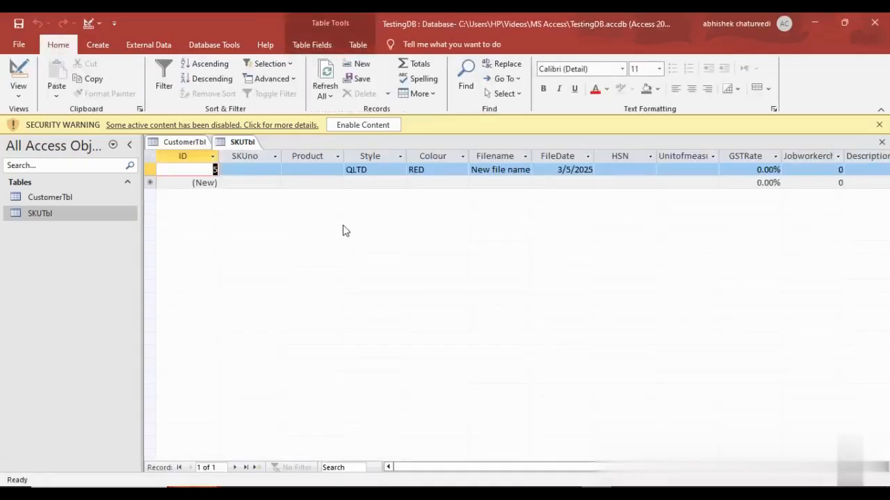
- Enter REDVELvetProd1 as the SKUno of the existing record and move on to its Product value
left_click(235, 169)
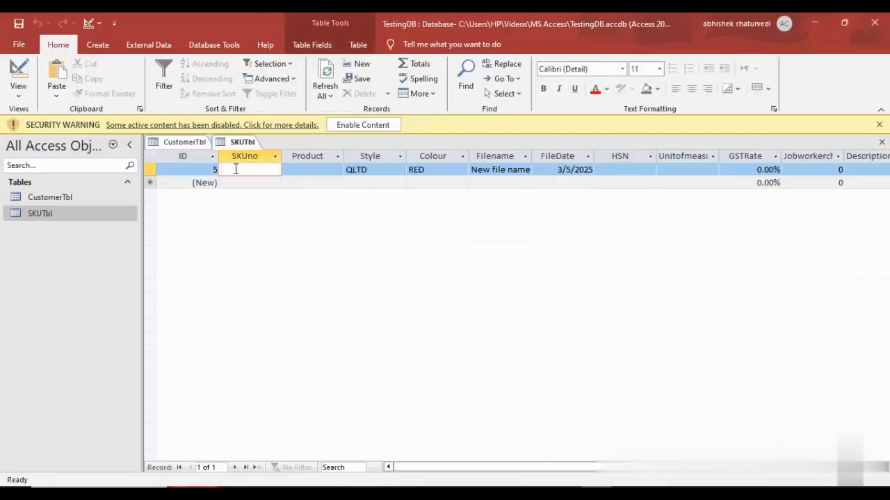
type("REDVE")
type("LvetP")
type("rod1")
left_click(302, 170)
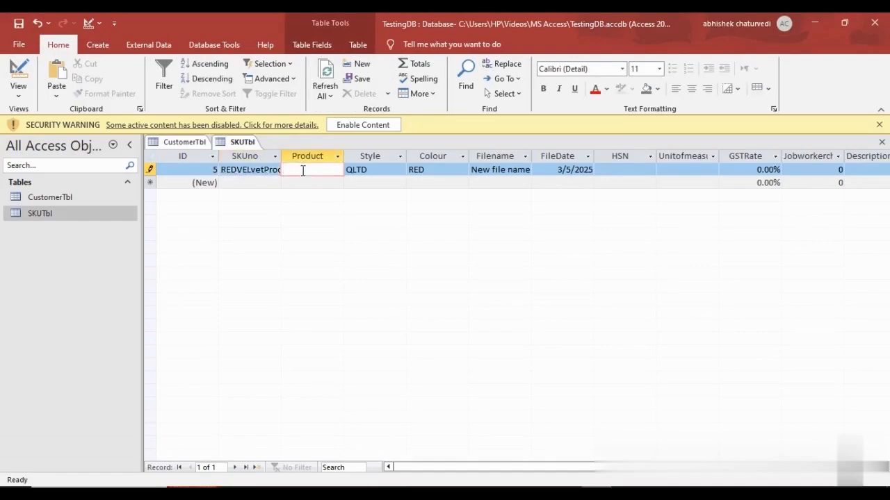
- Enter Product1 as the existing record's Product value and clear its Filename value
type("Product1")
key("Tab")
key("Tab")
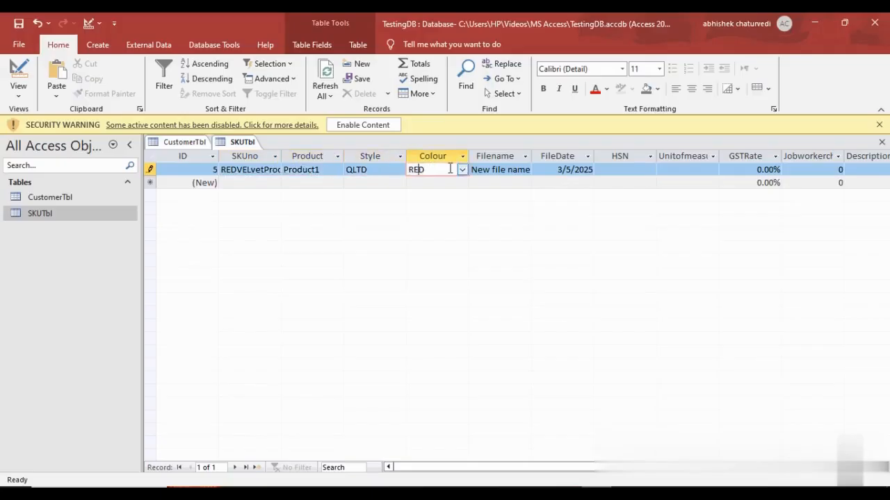
left_click(471, 170)
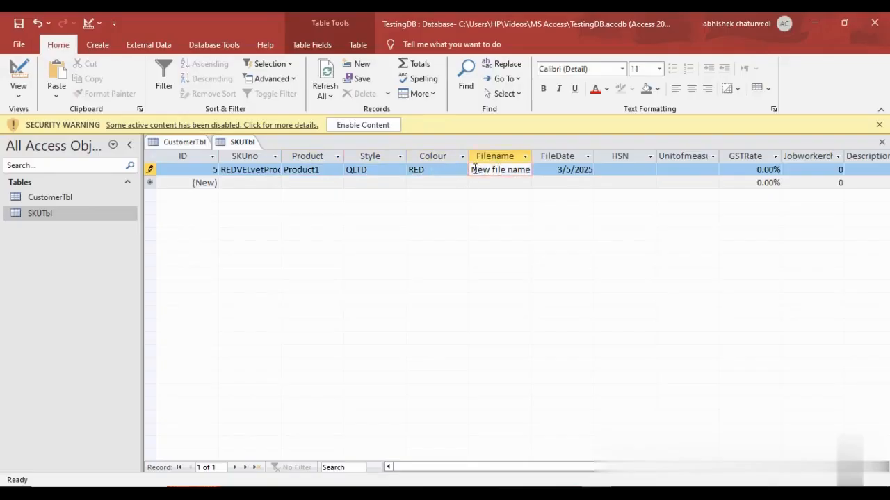
left_click_drag(471, 170, 532, 170)
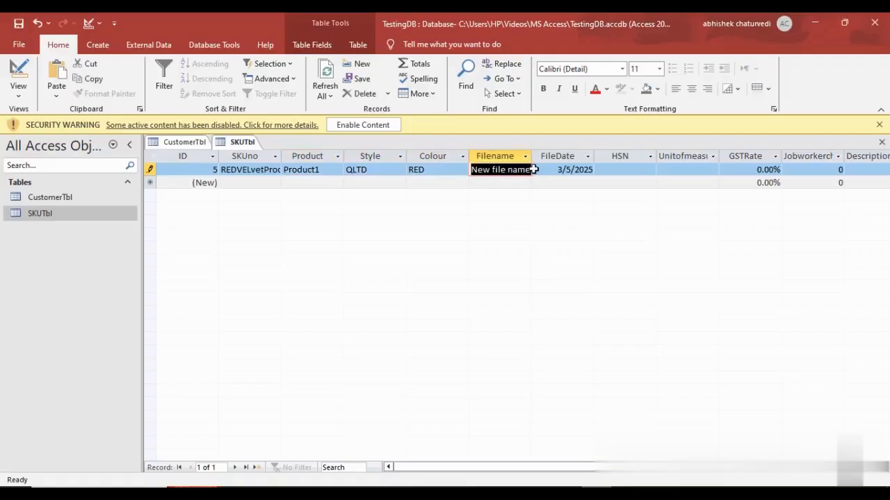
key("Delete")
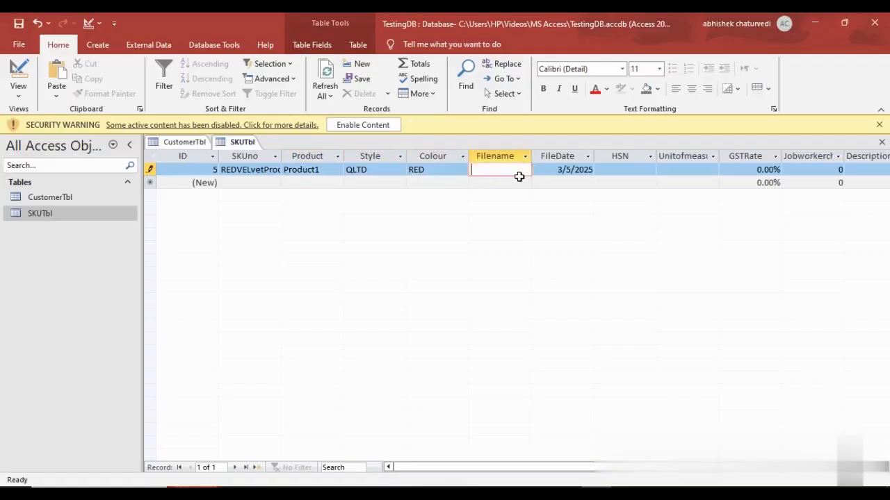
- Try to commit the record with FileDate 3/5/2019 and an empty Filename, and discard the record's pending edits
left_click(556, 171)
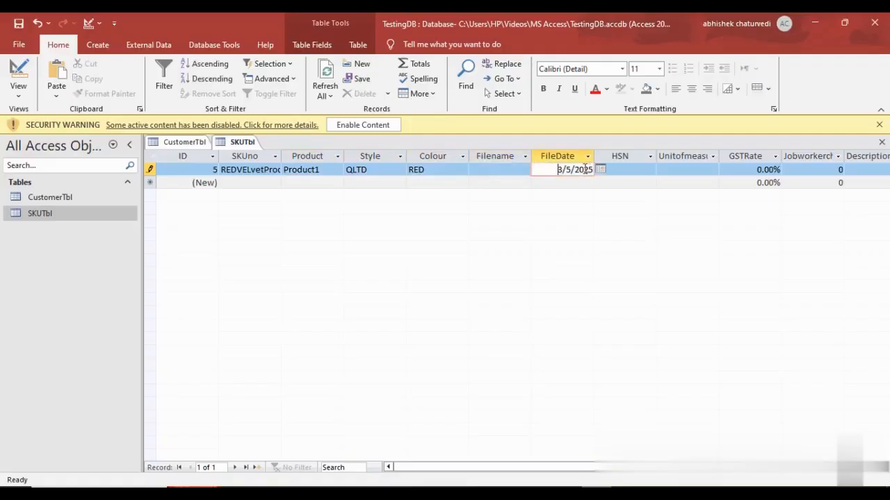
left_click_drag(585, 169, 602, 171)
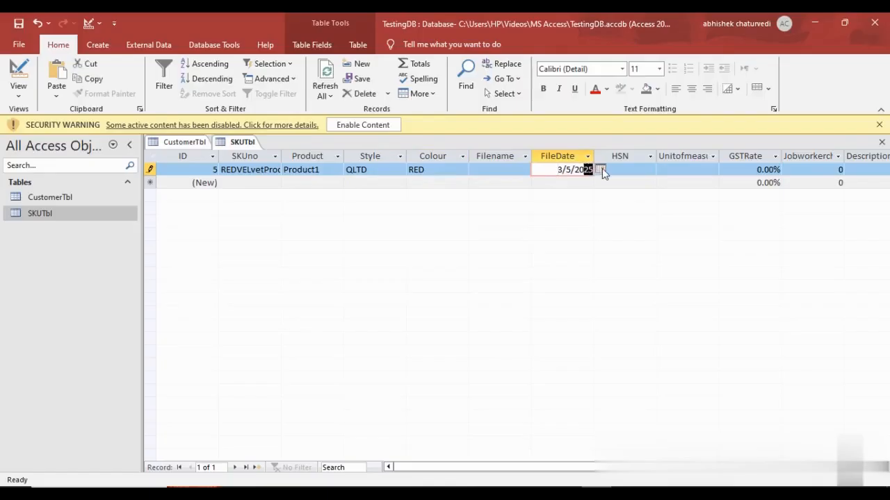
type("19")
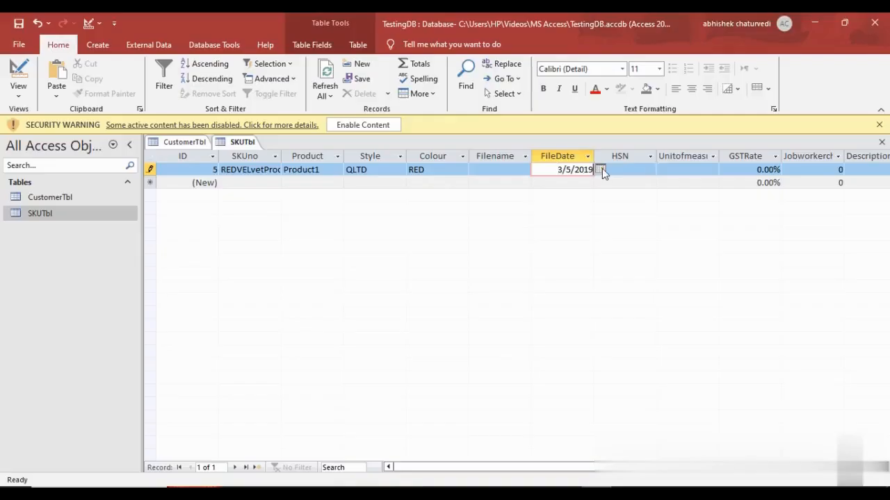
left_click(516, 184)
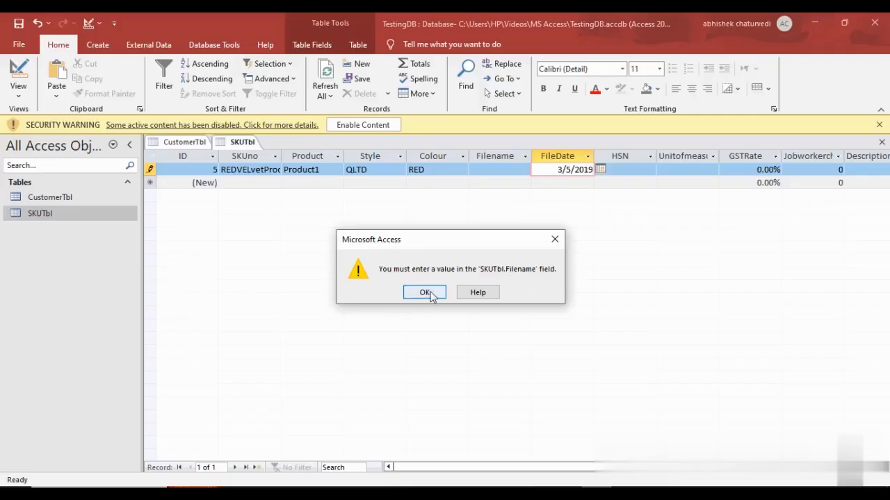
left_click(428, 295)
left_click(490, 159)
left_click(429, 293)
key("Escape")
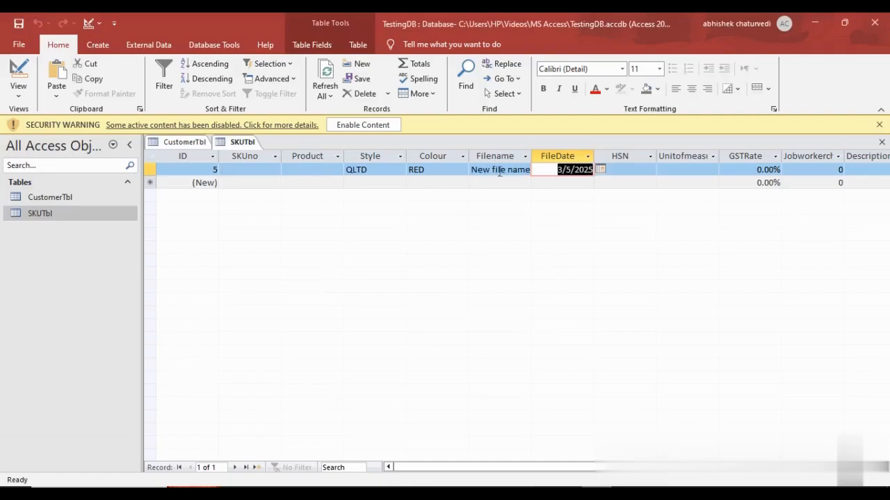
- Replace the existing record's Filename value with Filename1 and commit the record
left_click(475, 171)
left_click_drag(471, 170, 531, 170)
type("i")
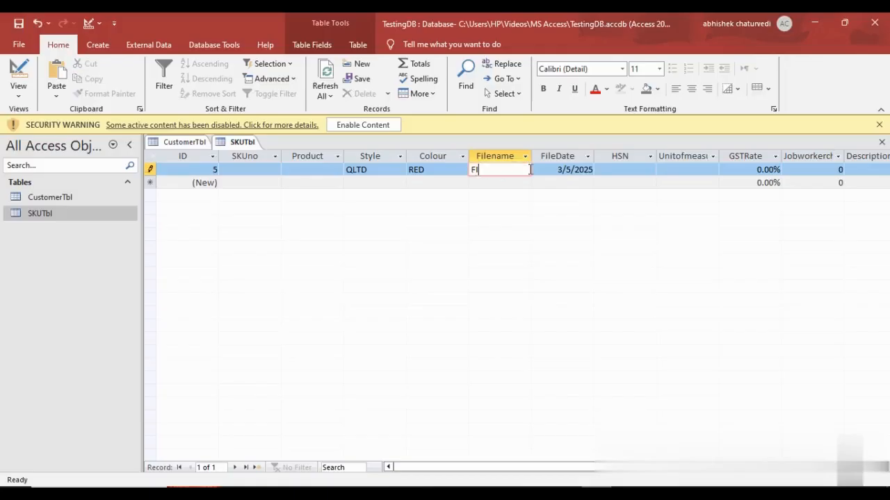
key("BackSpace")
type("ilename1")
key("Down")
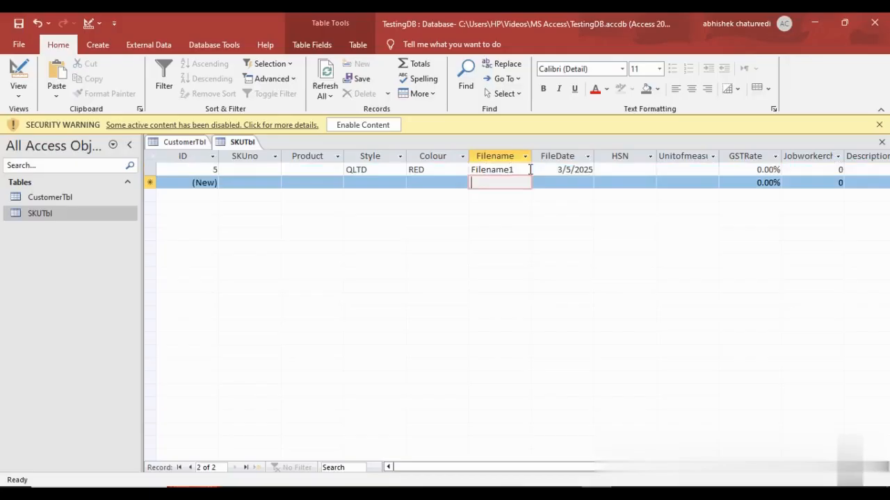
- Enter REDVelvetProduct1 as the record's SKUno and Product1 as its Product, and commit the record
left_click(262, 170)
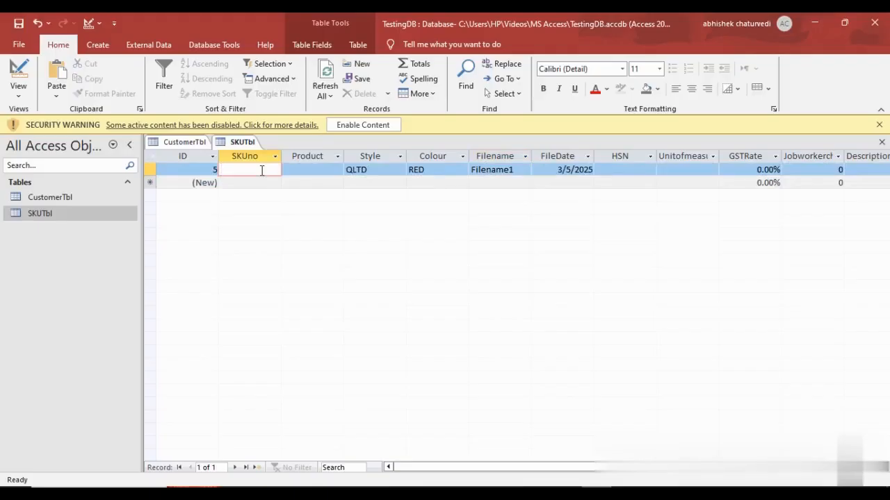
type("REDVel")
type("vetP")
type("roduct1")
key("Tab")
type("Prod")
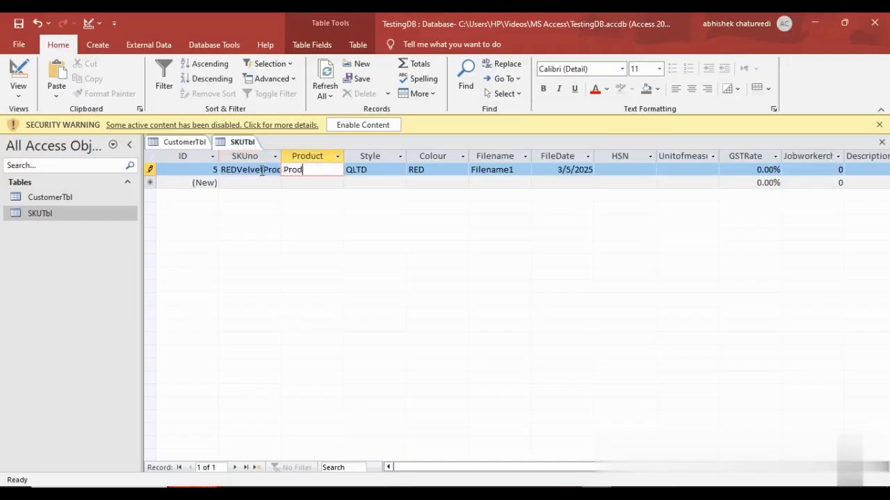
type("uct1")
key("Down")
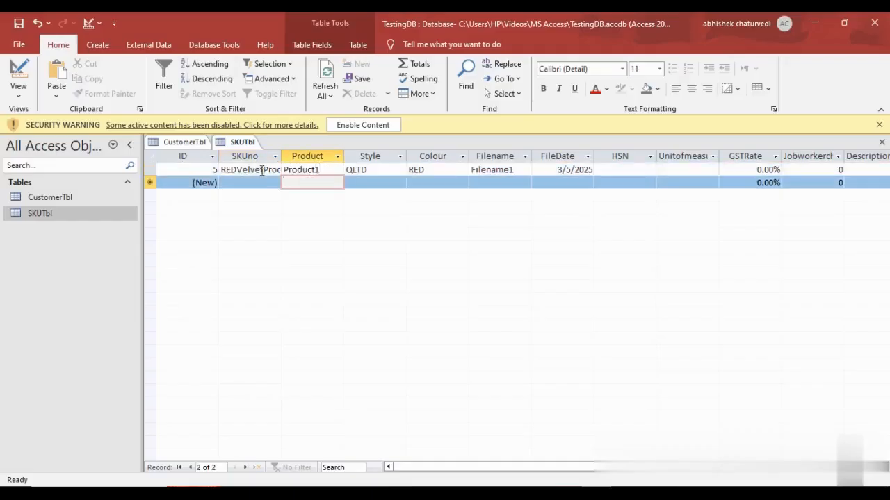
- Set the record's FileDate to 3/5/2019 and commit it to test the date validation rule
left_click(614, 171)
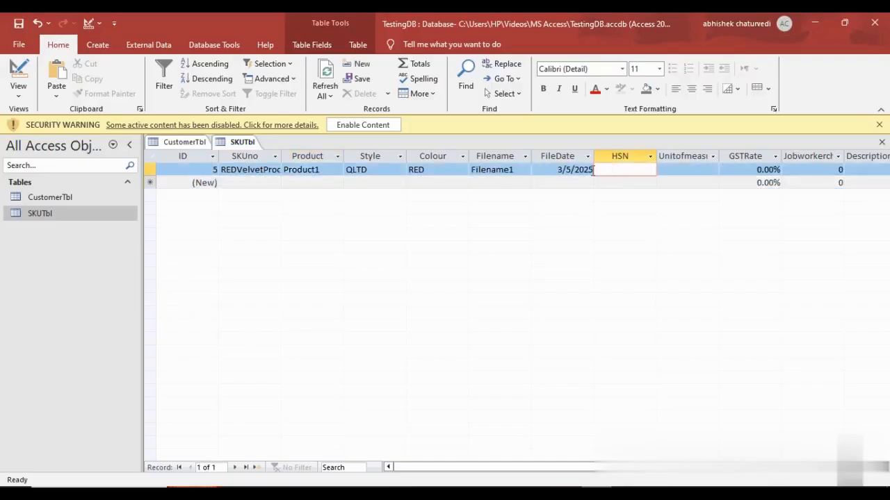
left_click(588, 170)
left_click_drag(586, 170, 600, 170)
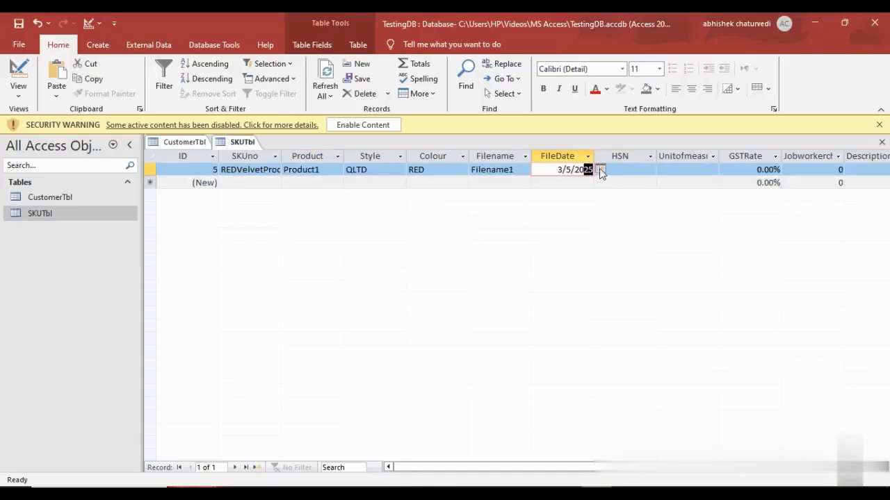
type("19")
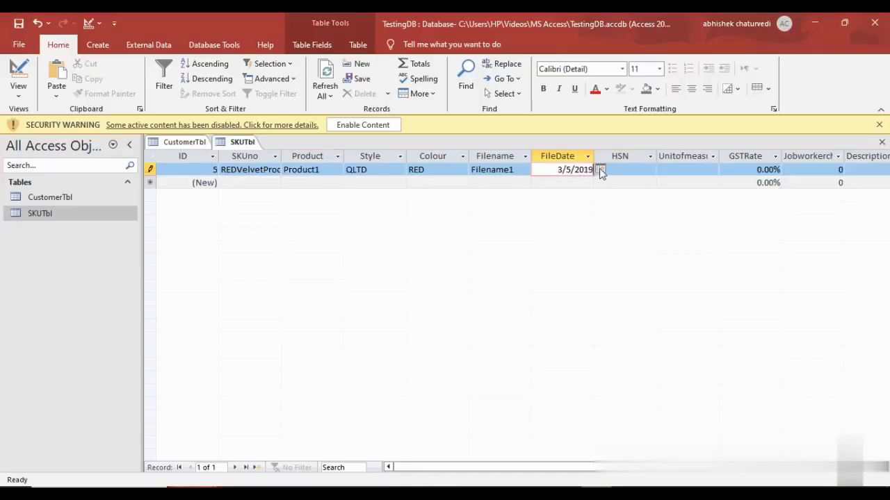
left_click(616, 171)
left_click(571, 181)
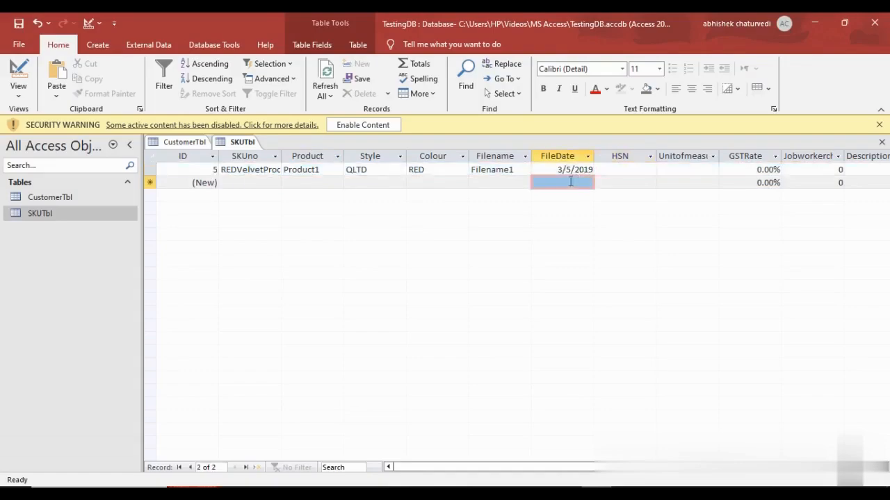
left_click(574, 171)
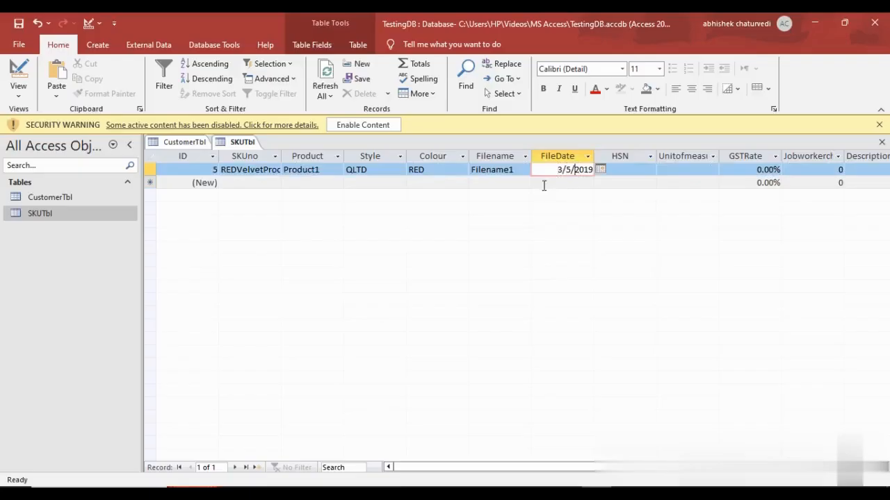
left_click(506, 182)
left_click(574, 170)
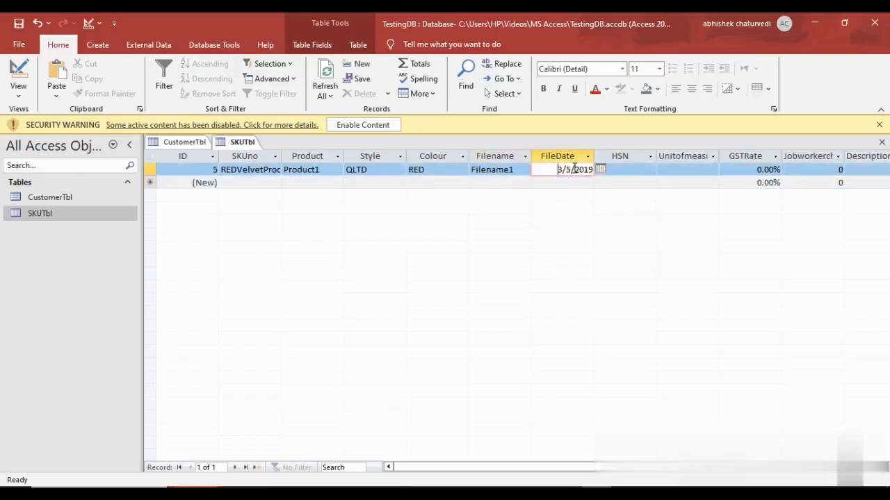
- Examine the FileDate field's validation rule in Design View and return SKUTbl to Datasheet View
right_click(243, 144)
left_click(266, 198)
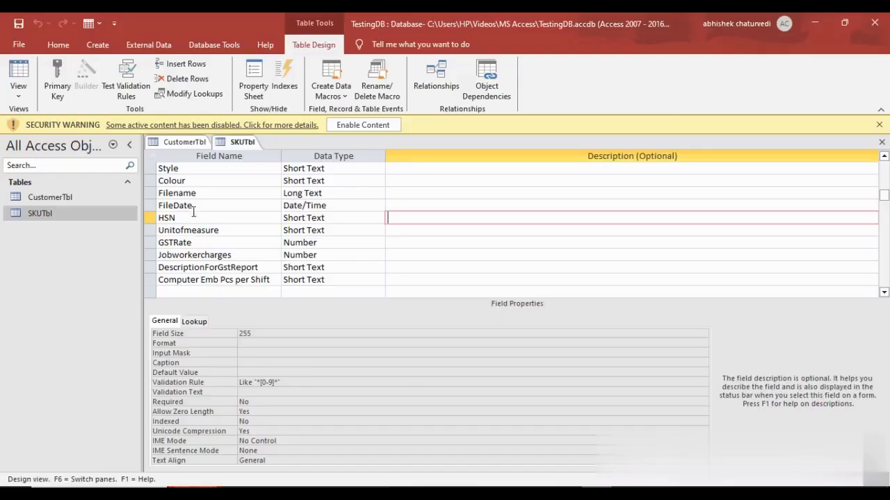
left_click(194, 205)
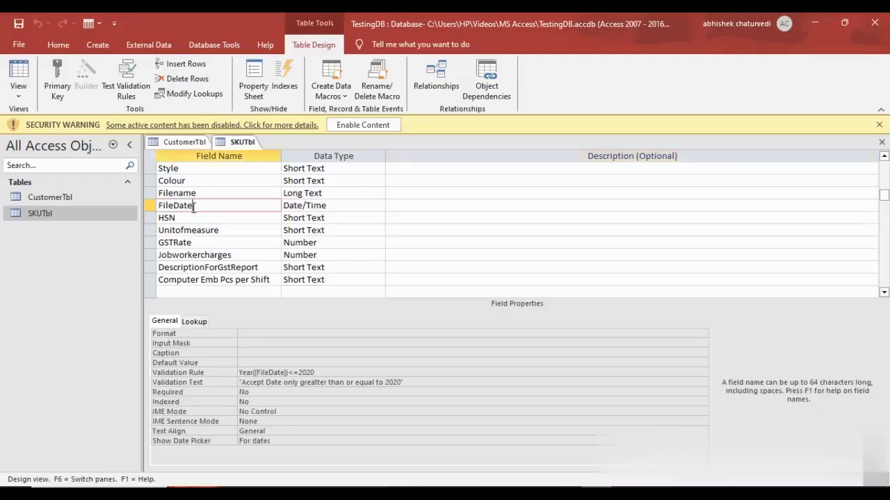
left_click(279, 372)
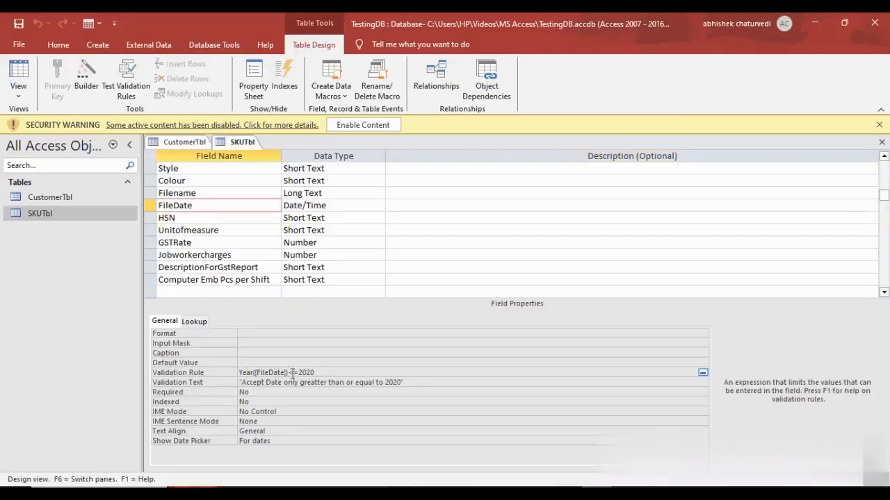
left_click(299, 373)
right_click(237, 142)
left_click(285, 214)
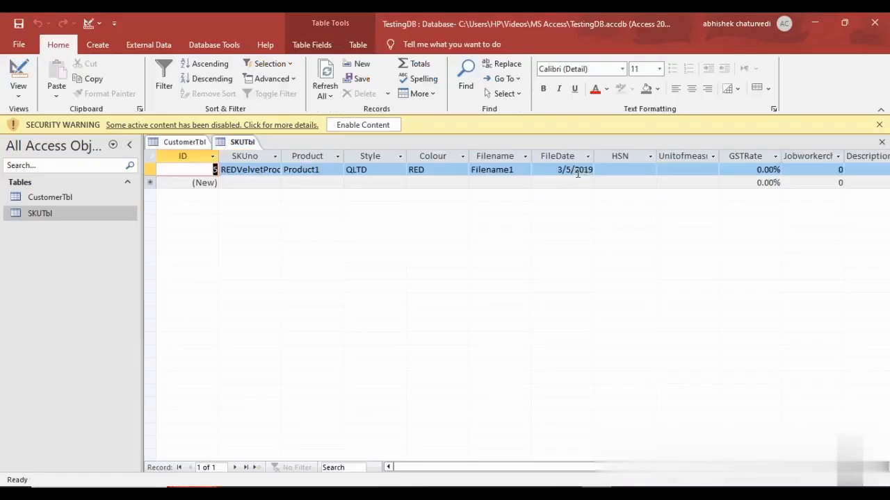
- Set the record's FileDate to 3/13/2019 with the date picker and commit it to retest the validation rule
left_click(541, 171)
left_click(600, 170)
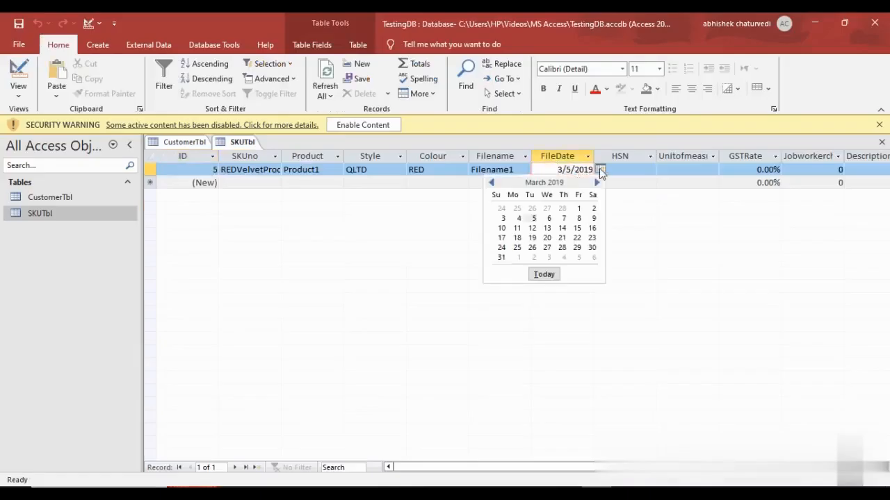
left_click(547, 228)
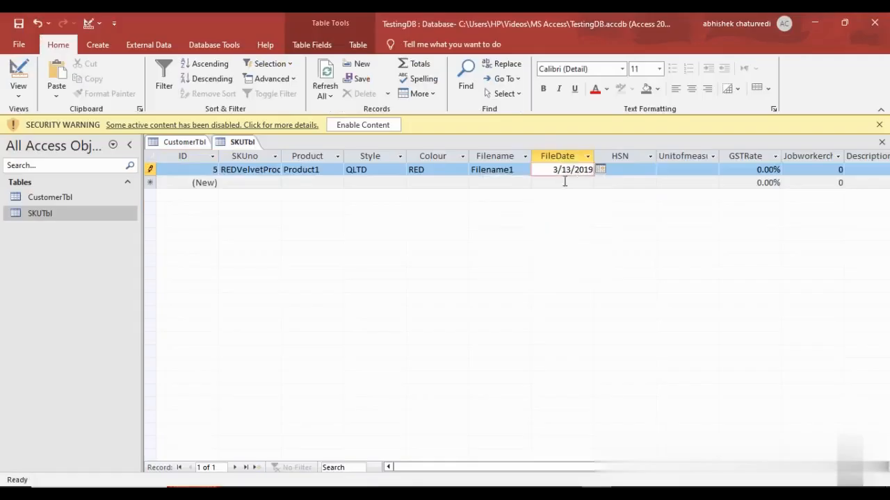
left_click(621, 170)
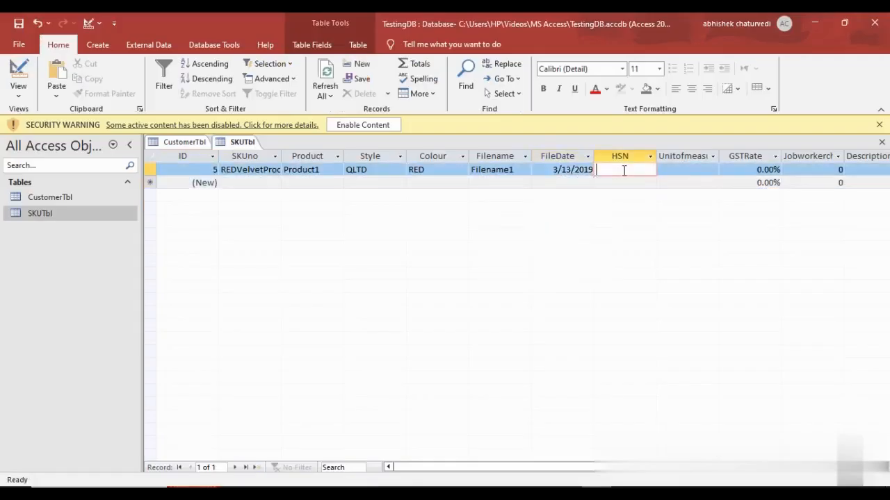
left_click(564, 171)
left_click_drag(546, 170, 594, 170)
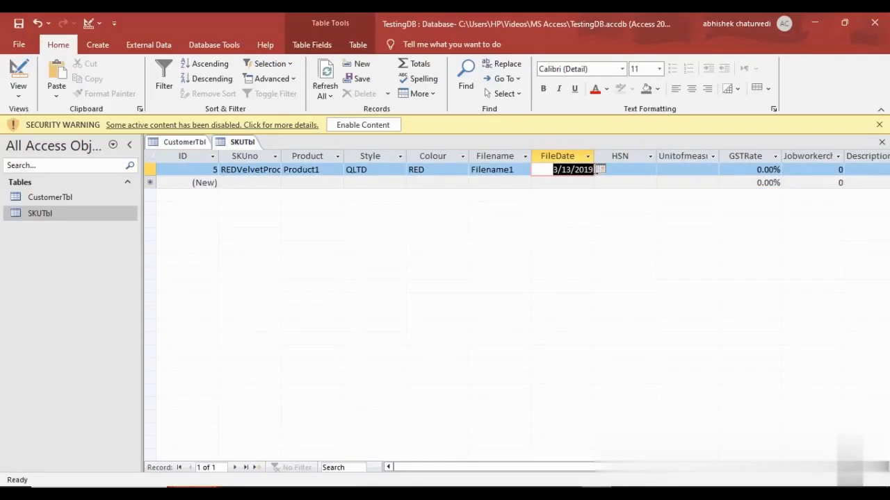
left_click(643, 169)
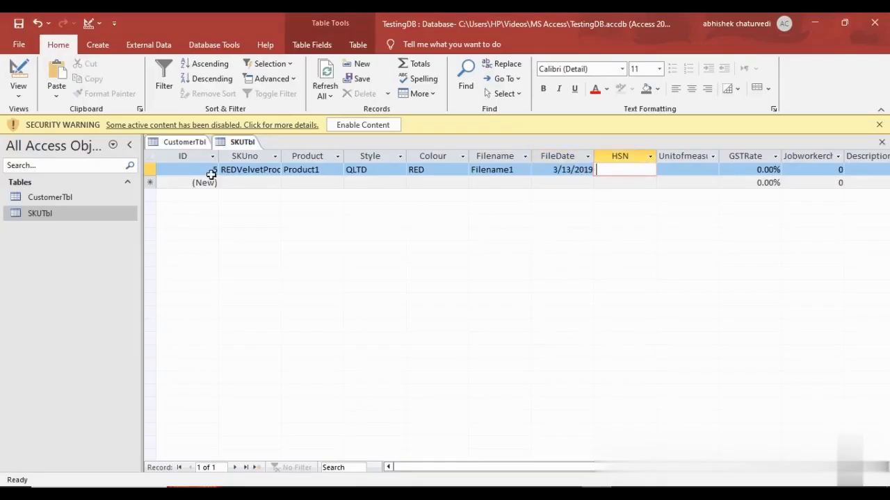
- Change the FileDate field's validation rule to Year([FileDate])>=2020 in Design View
right_click(248, 143)
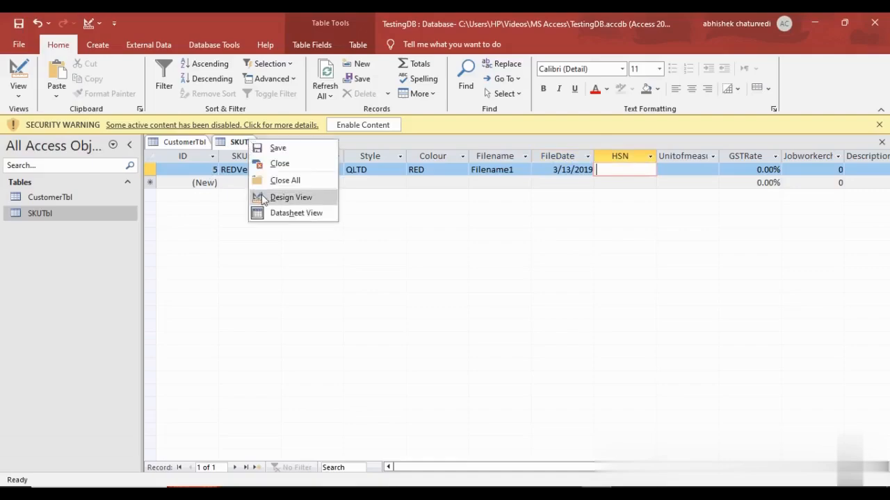
left_click(290, 197)
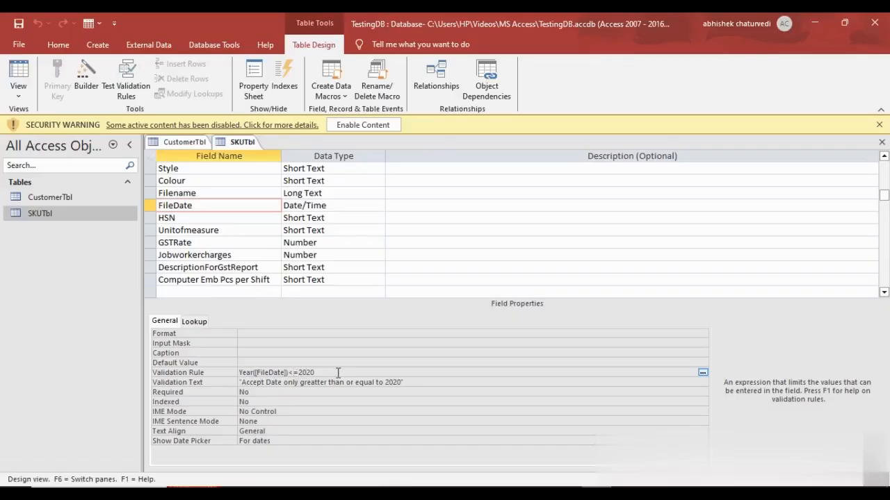
key("BackSpace")
type(">")
key("Return")
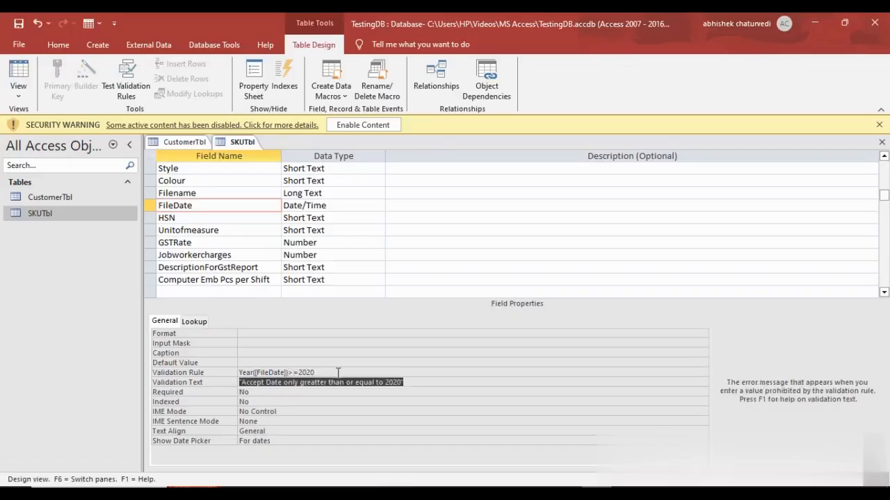
key("Up")
- Save SKUTbl and show it in Datasheet View, testing the existing data against the changed FileDate rule
right_click(236, 144)
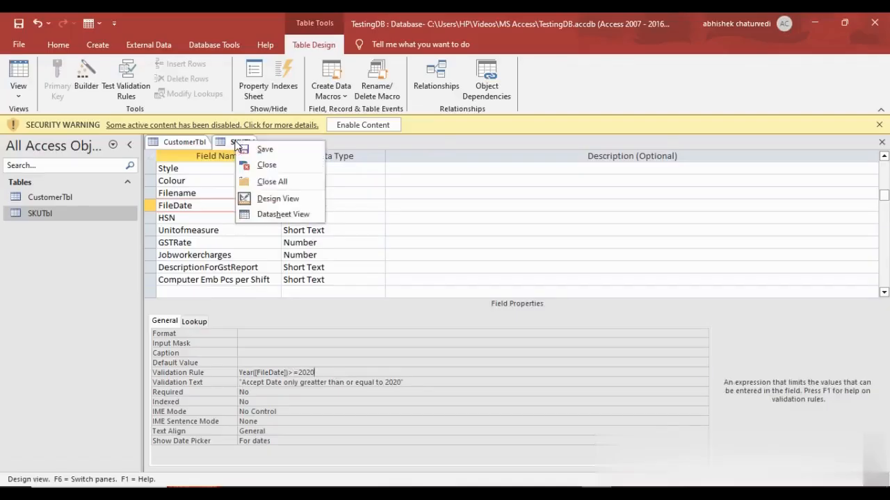
left_click(268, 210)
left_click(422, 296)
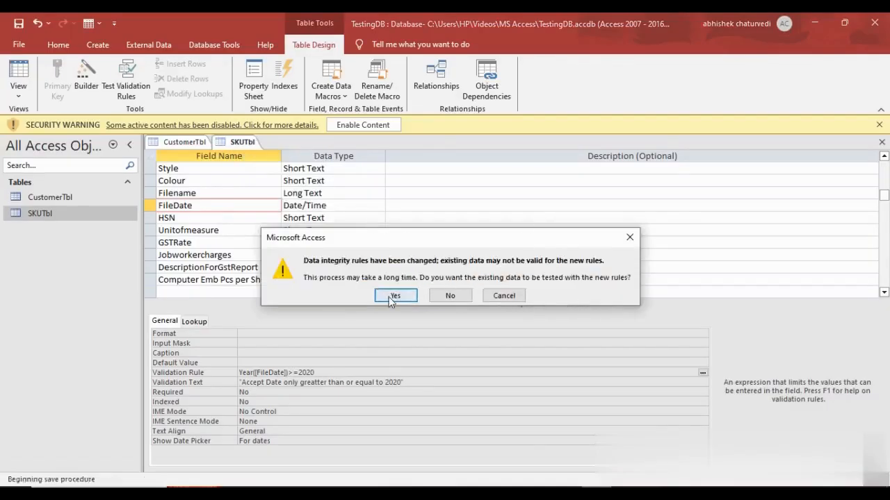
left_click(392, 295)
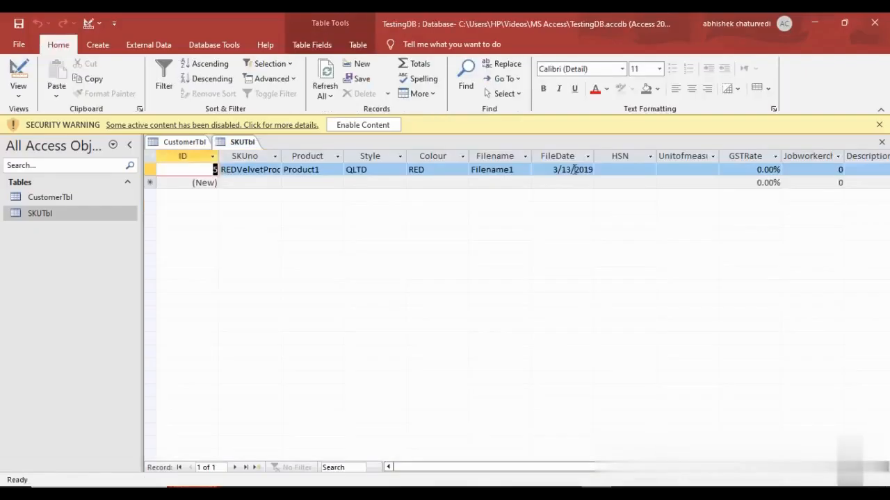
- Try to set the record's FileDate to 3/13/2018 to test the validation rule, then discard the entry
left_click_drag(583, 170, 600, 174)
type("18")
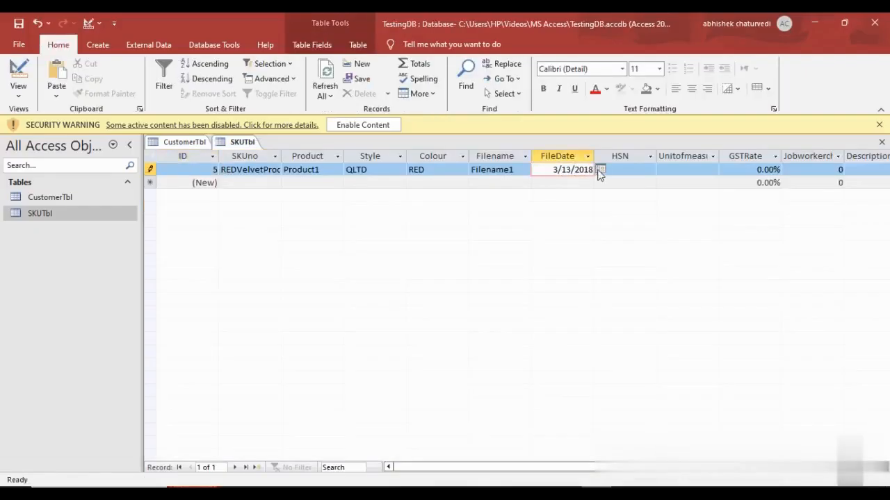
key("Return")
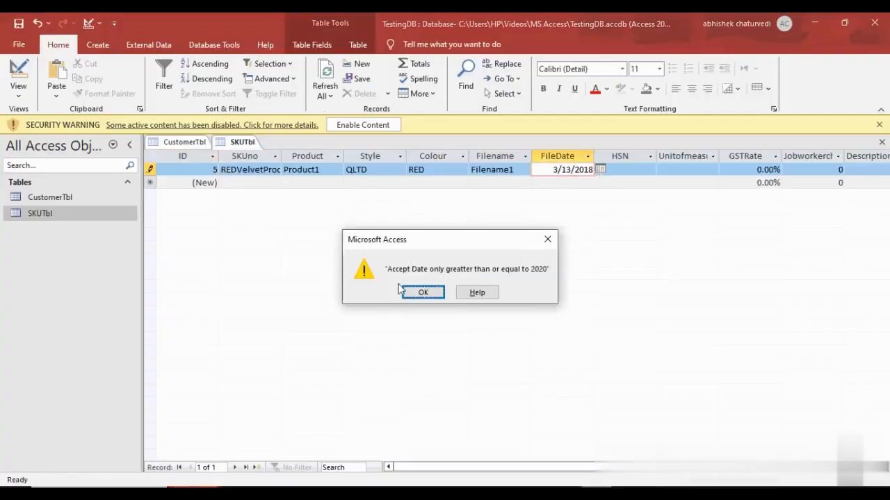
left_click(421, 292)
left_click(632, 169)
left_click(419, 293)
key("Escape")
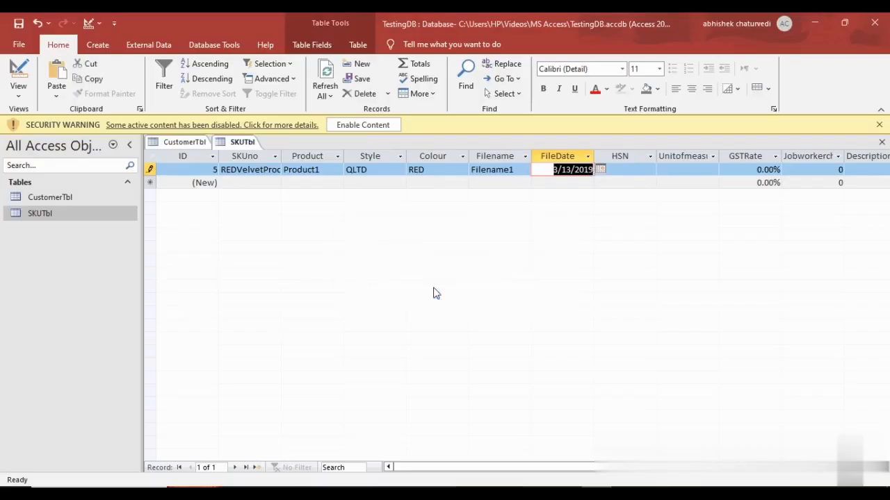
- Set the record's FileDate to 3/13/2021 and commit the value
left_click(601, 170)
left_click(587, 169)
left_click_drag(583, 169, 592, 169)
type("20")
key("Tab")
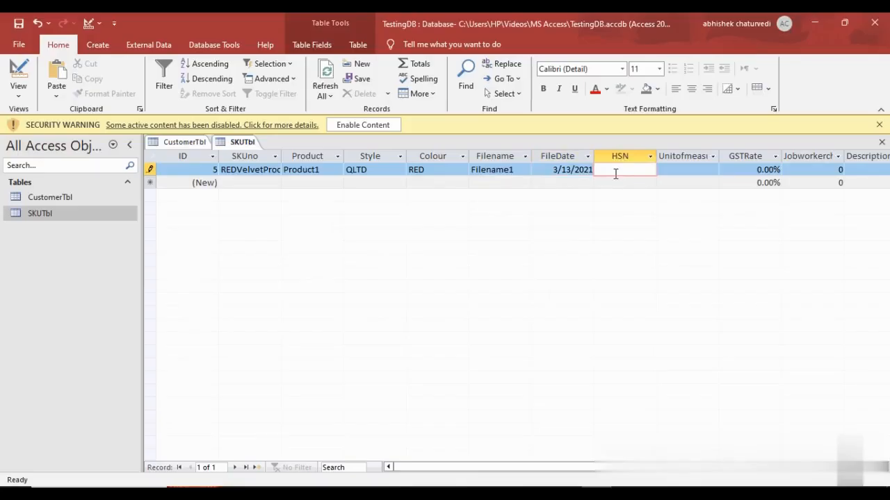
- Test the HSN field's validation rule by entering HSN1 and retrying with HSN without a digit
type("HSN1")
key("Tab")
key("shift+Tab")
left_click(615, 175)
key("BackSpace")
key("Tab")
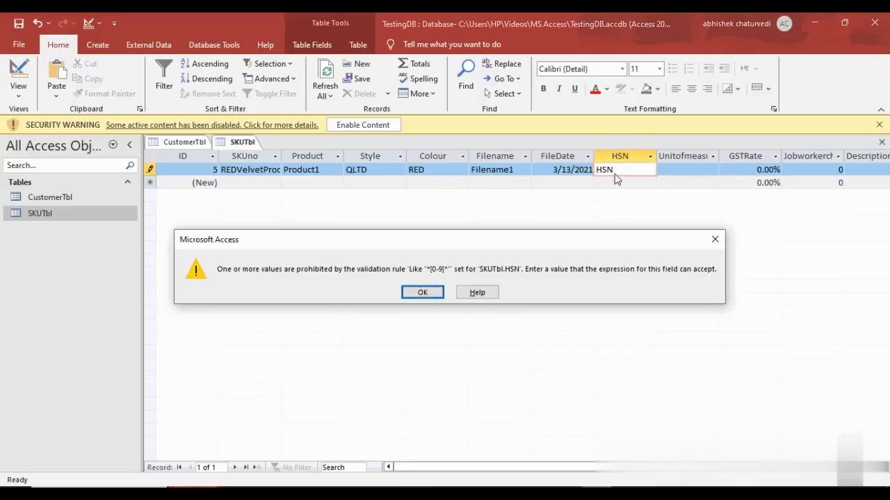
key("Return")
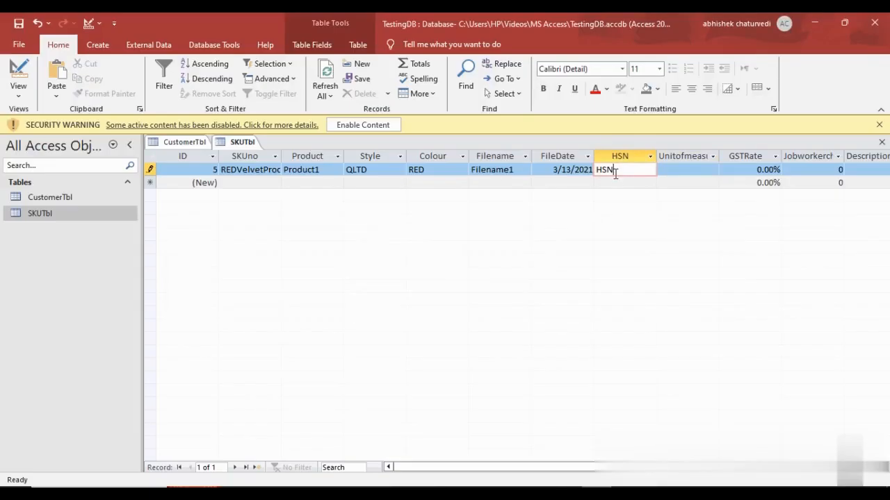
- Set the record's HSN value to HSN123 and commit it
key("BackSpace")
key("BackSpace")
key("BackSpace")
type("123")
key("Home")
type("HSN")
key("Tab")
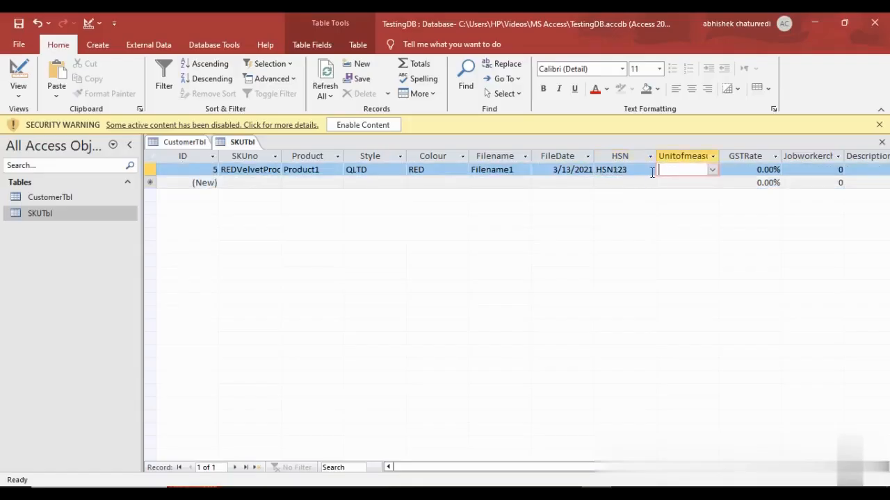
- Choose Mtr from the value list as the record's unit of measure
left_click(652, 172)
left_click(679, 171)
left_click(713, 171)
left_click(685, 182)
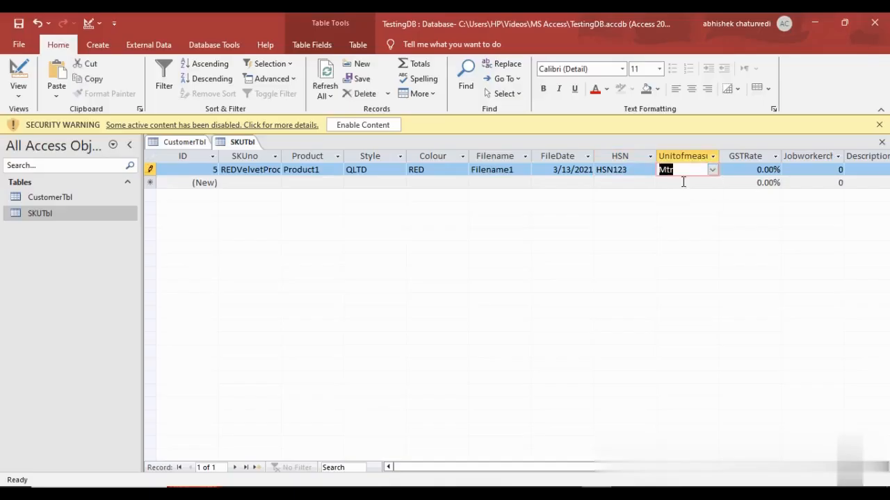
- Set the record's GSTRate to 18% and commit it
left_click(756, 171)
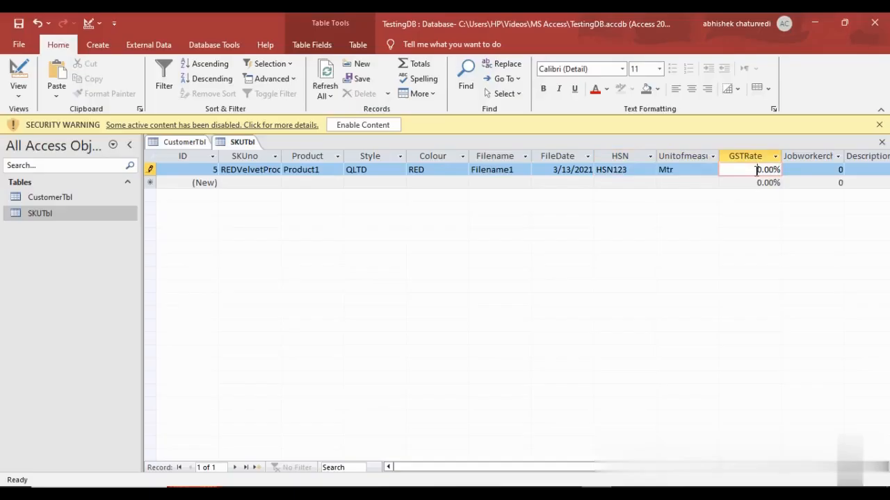
type("12")
key("Delete")
key("BackSpace")
type("8")
key("Tab")
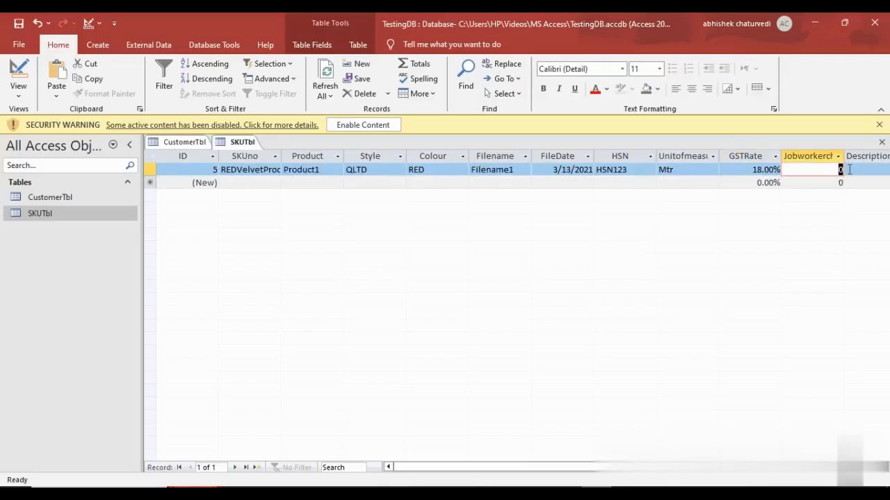
- Try to enter 2000 as the record's job worker charge to test that field's validation rule
type("2000")
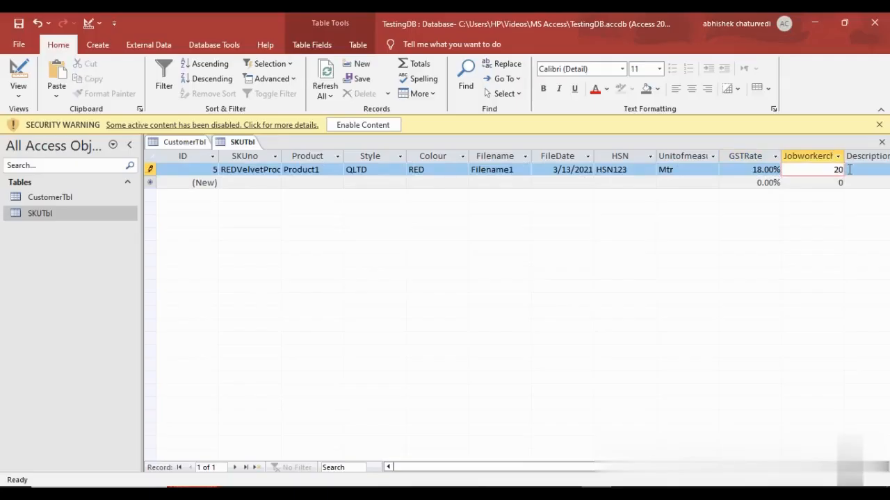
key("Tab")
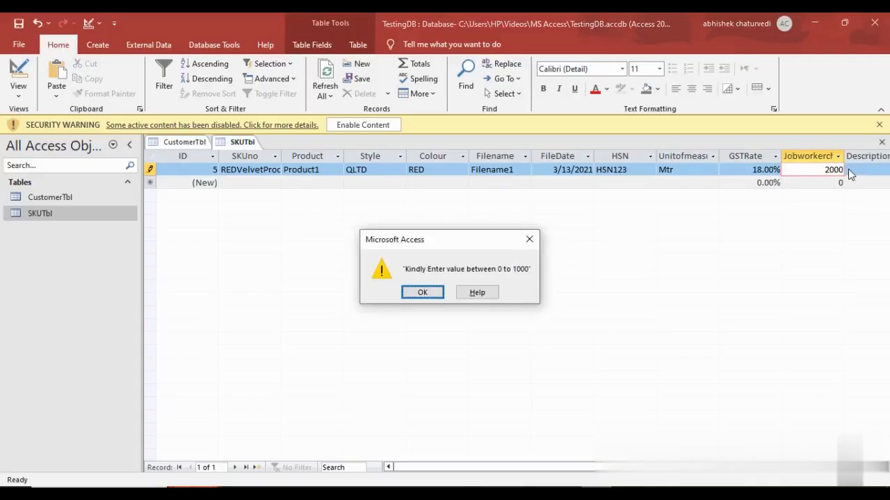
key("Return")
- Set the record's job worker charge to 500 and save the record
key("BackSpace")
key("BackSpace")
key("BackSpace")
key("BackSpace")
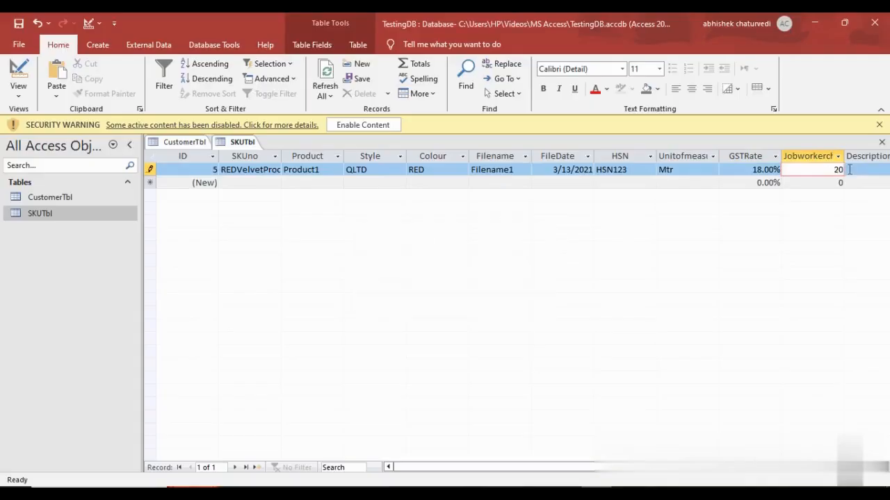
type("500")
key("Down")
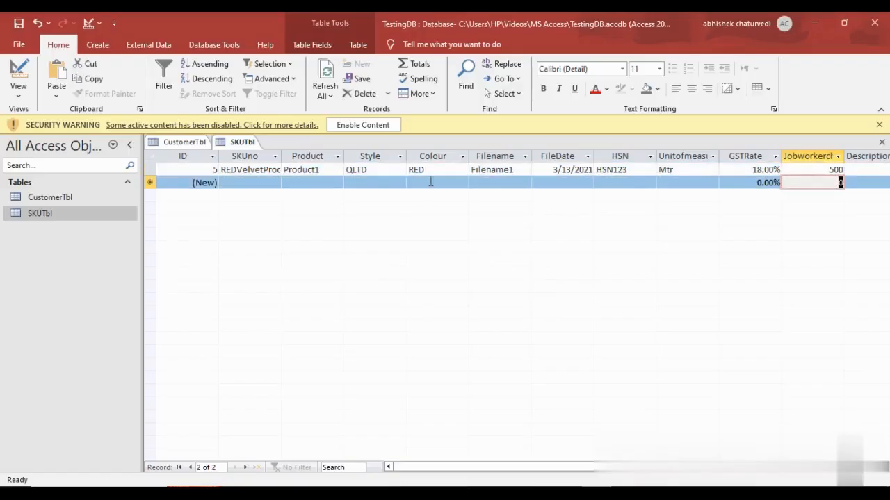
left_click(301, 170)
key("Tab")
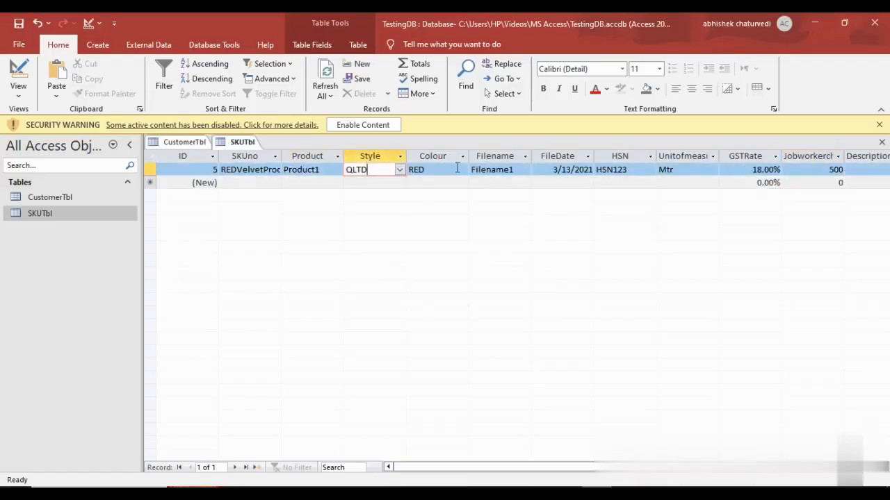
key("Tab")
left_click(506, 170)
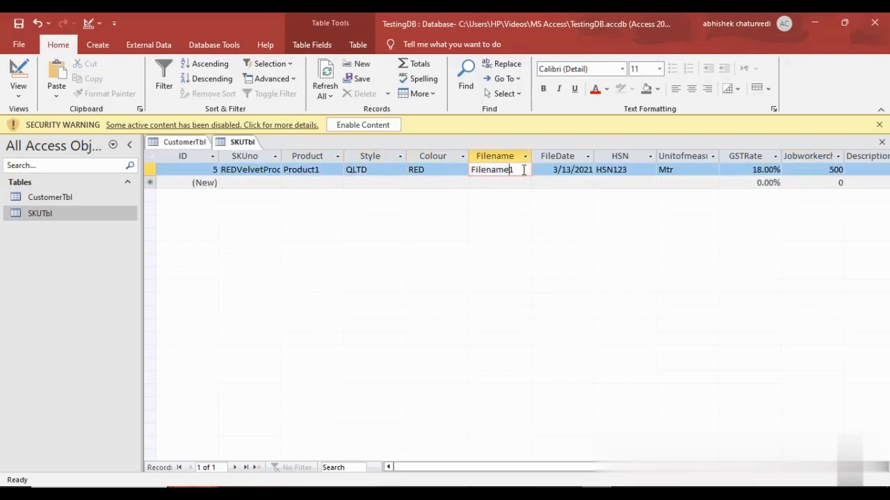
left_click(636, 169)
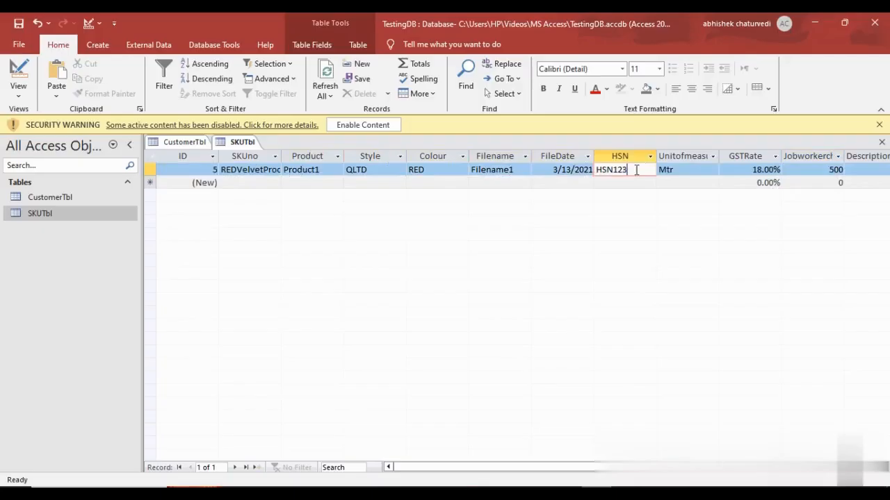
left_click(683, 170)
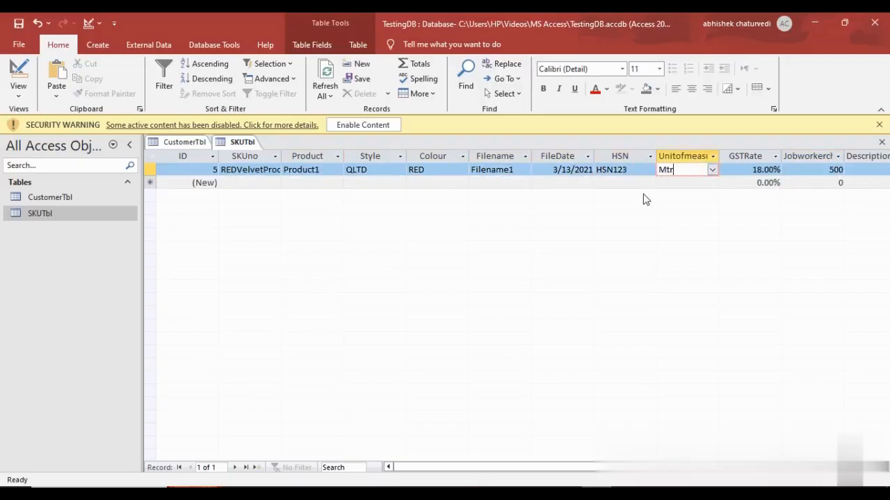